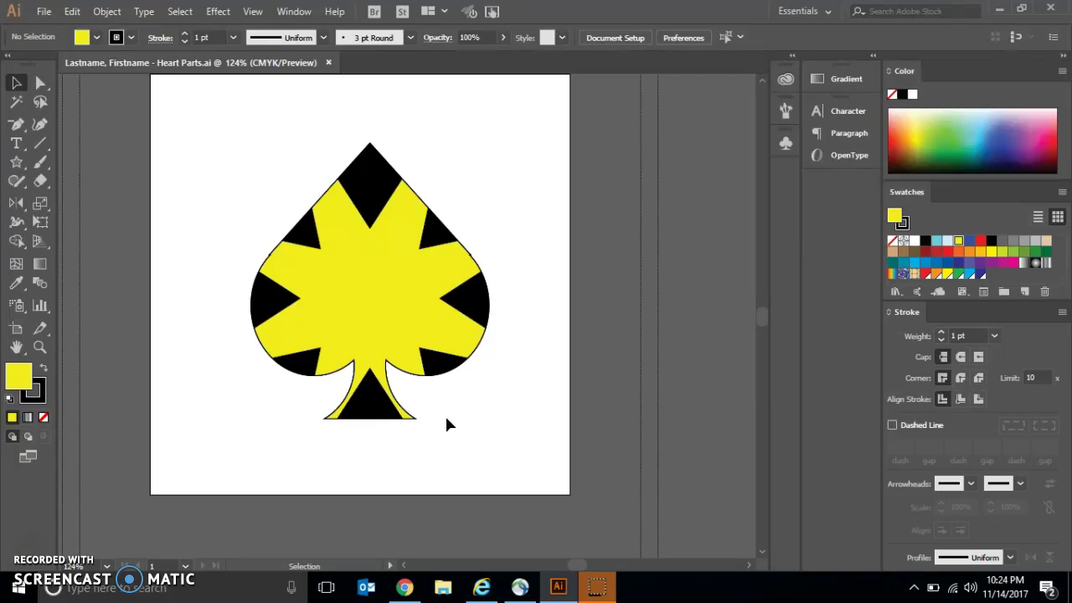
Start opening a document and browse to the Business Handout folder on the HandOut (J:) drive.
left_click(51, 12)
left_click(43, 12)
left_click(71, 66)
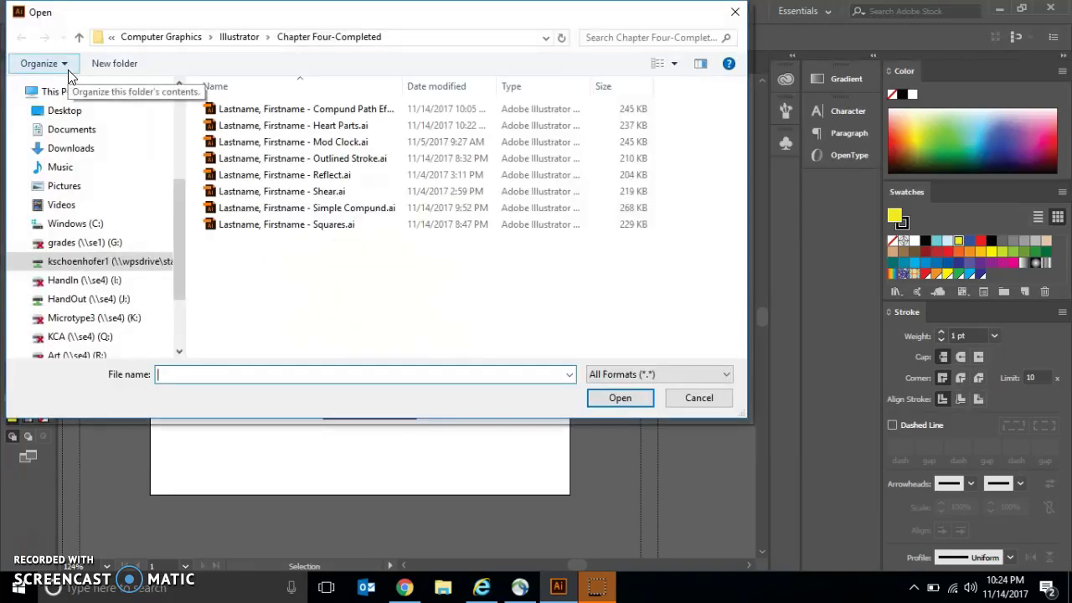
left_click(114, 226)
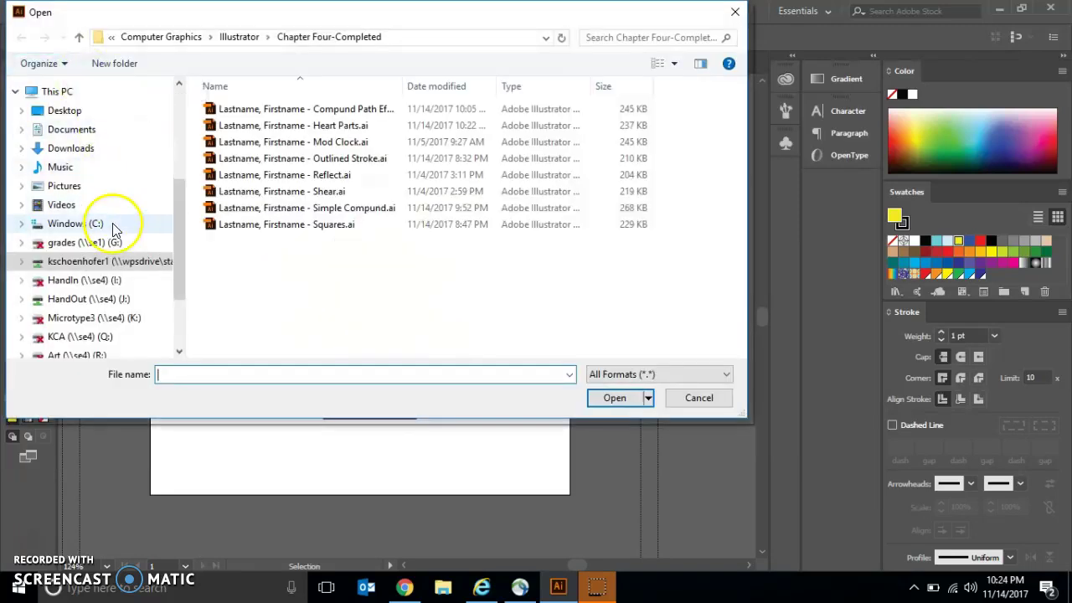
left_click(122, 304)
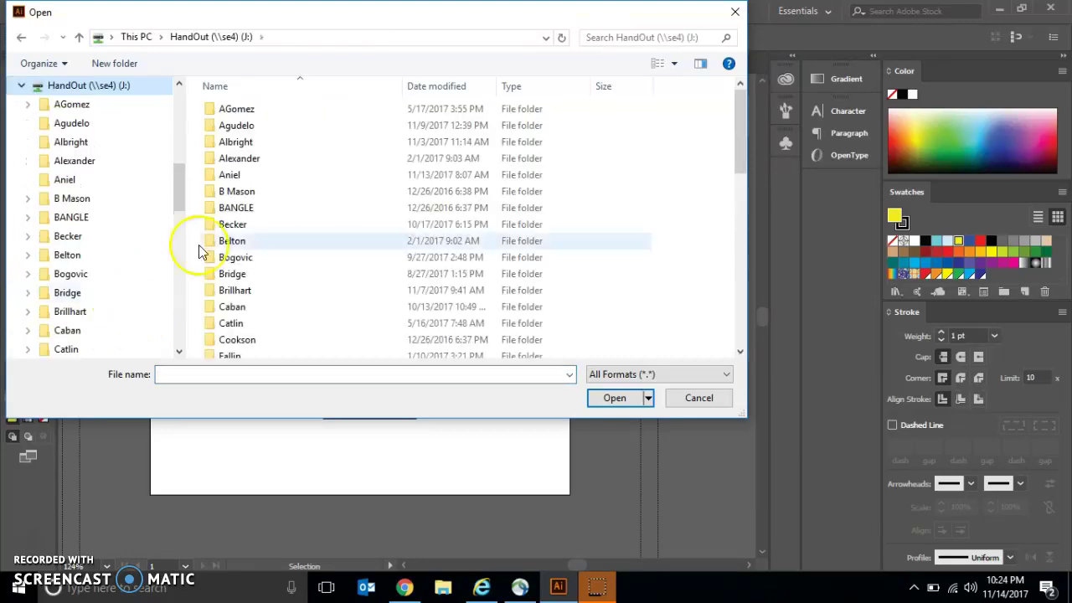
left_click_drag(742, 109, 761, 278)
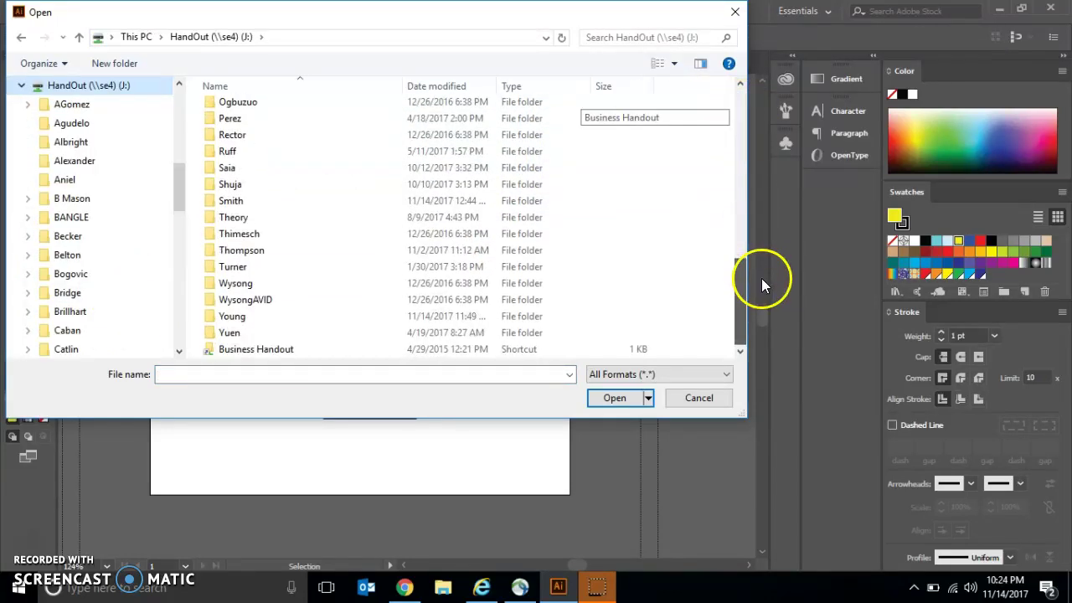
left_click(318, 350)
double_click(317, 349)
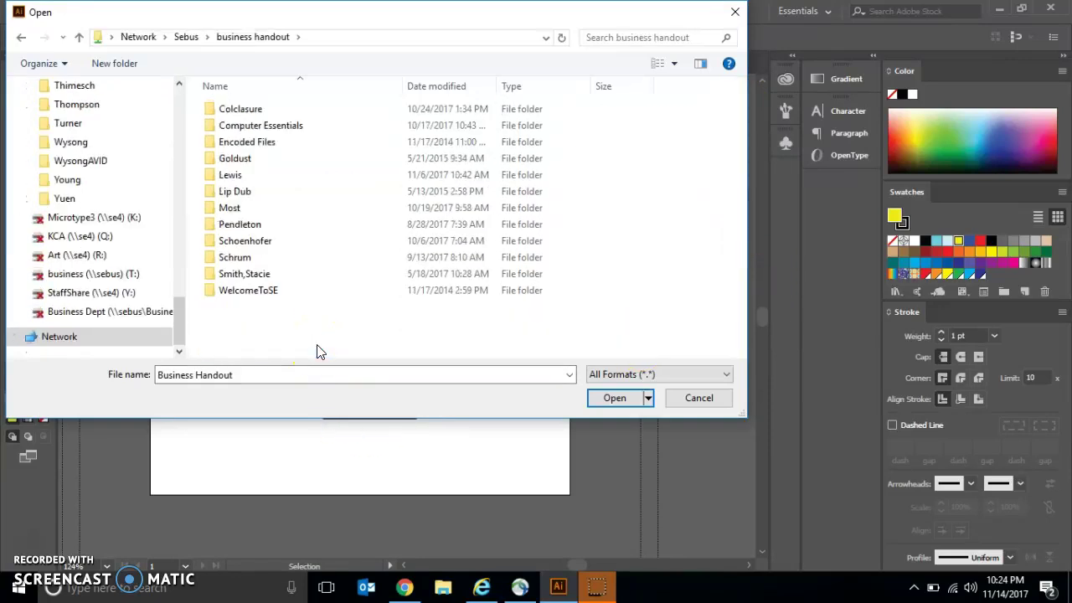
Open AI 4-09.ai from Computer Graphics > Illustrator > Chapter 4 inside the teacher's handout folder.
double_click(275, 242)
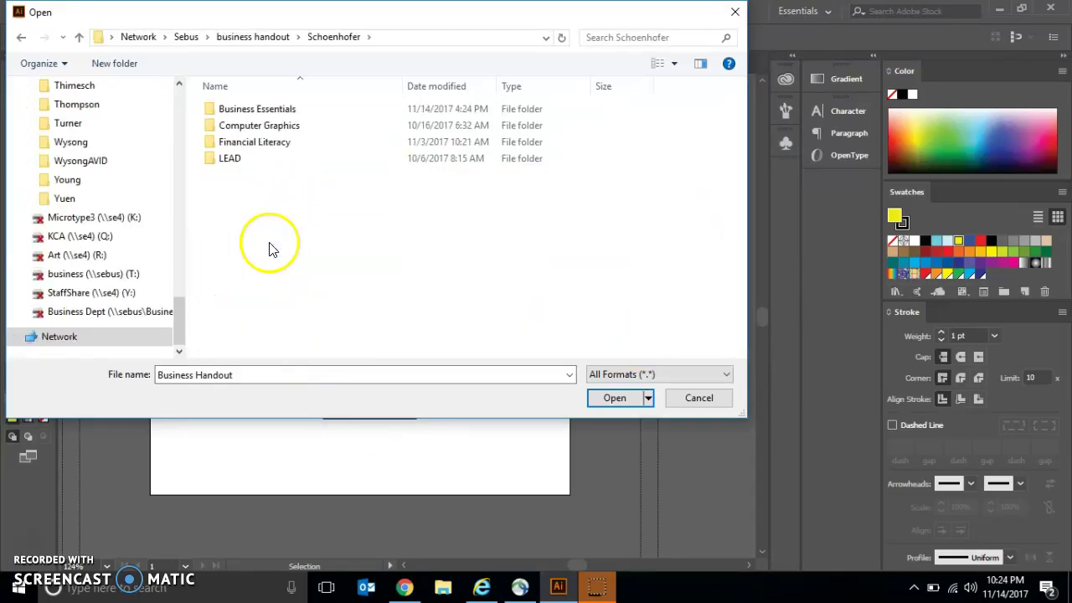
left_click(276, 127)
double_click(276, 127)
left_click(275, 111)
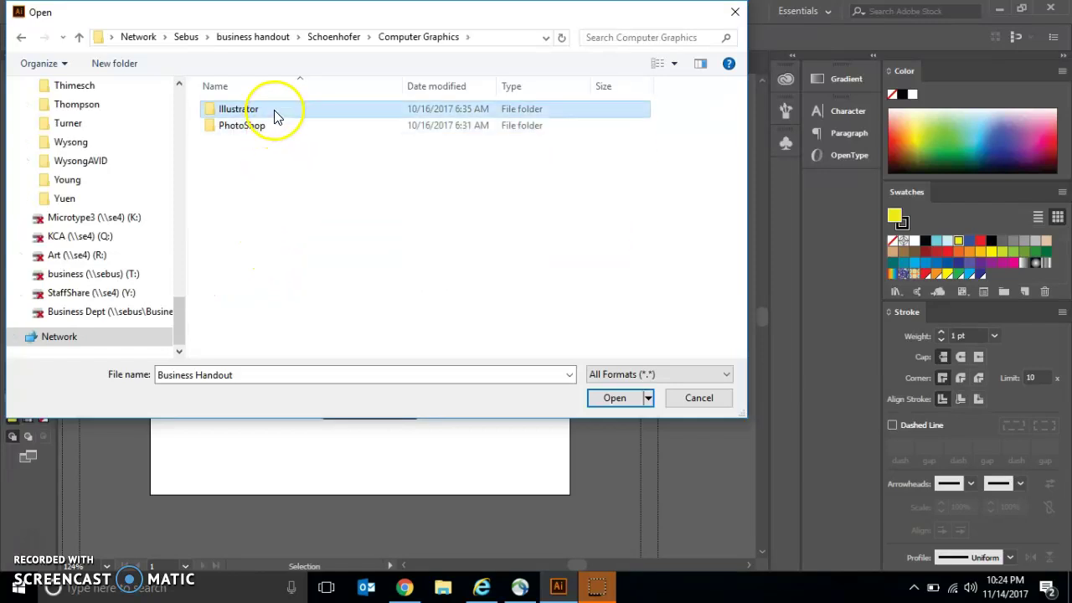
double_click(276, 111)
left_click(270, 162)
double_click(270, 162)
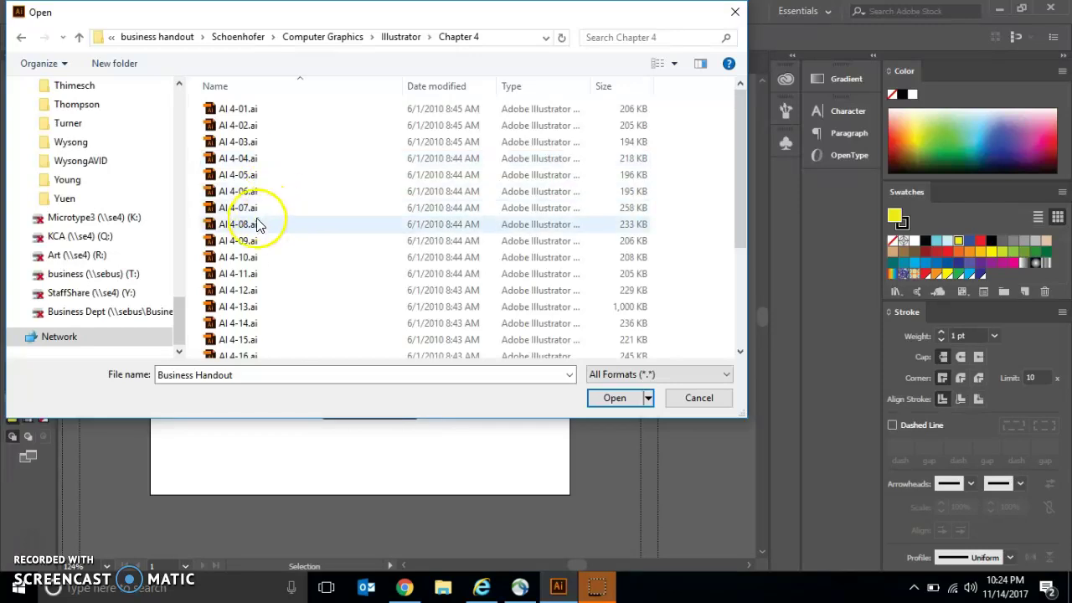
left_click(248, 243)
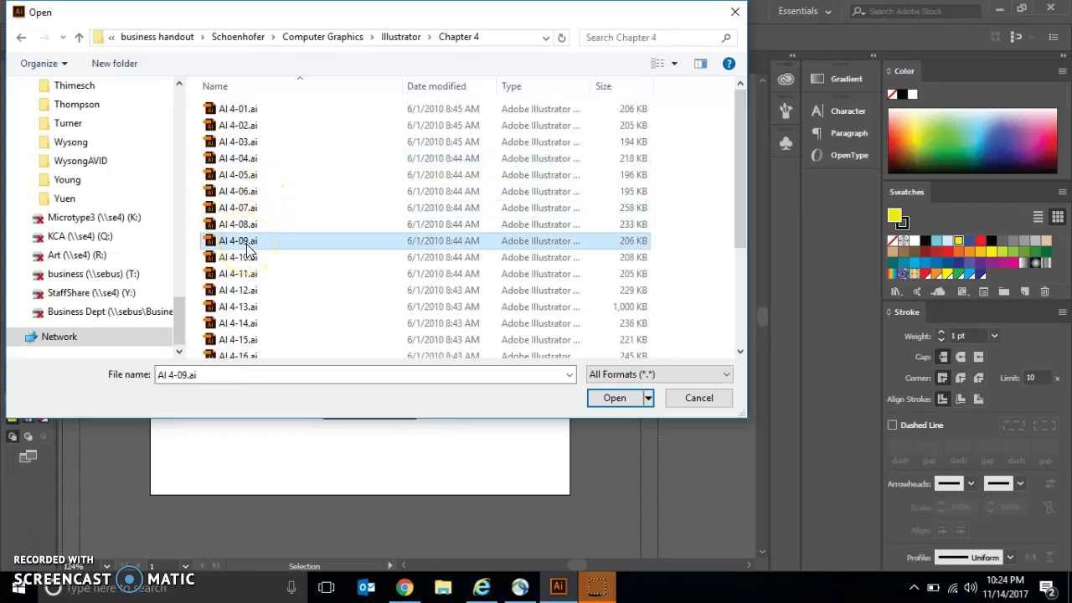
left_click(611, 399)
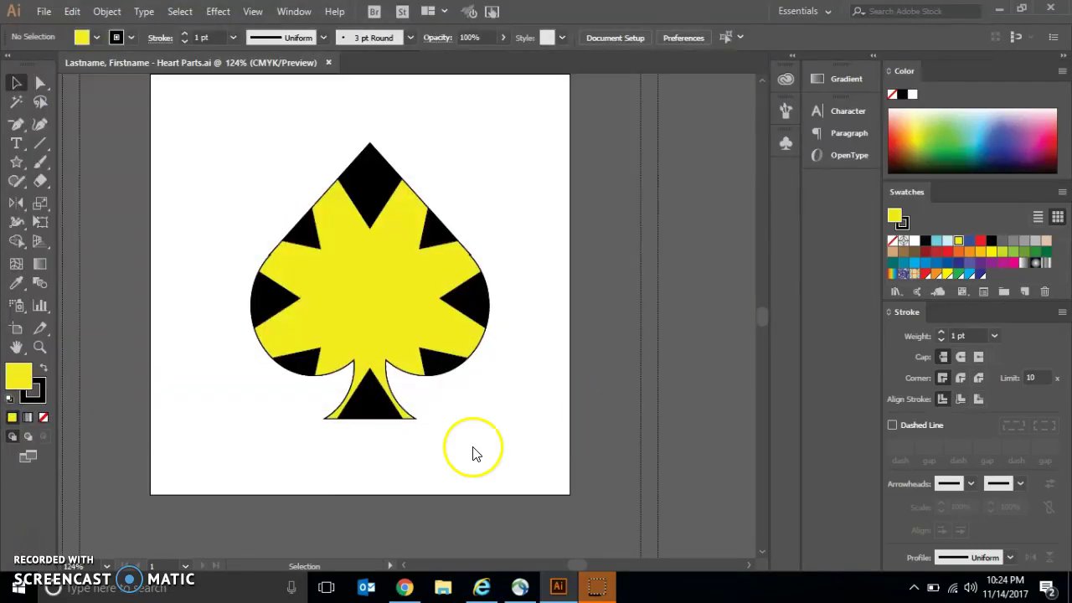
left_click(31, 548)
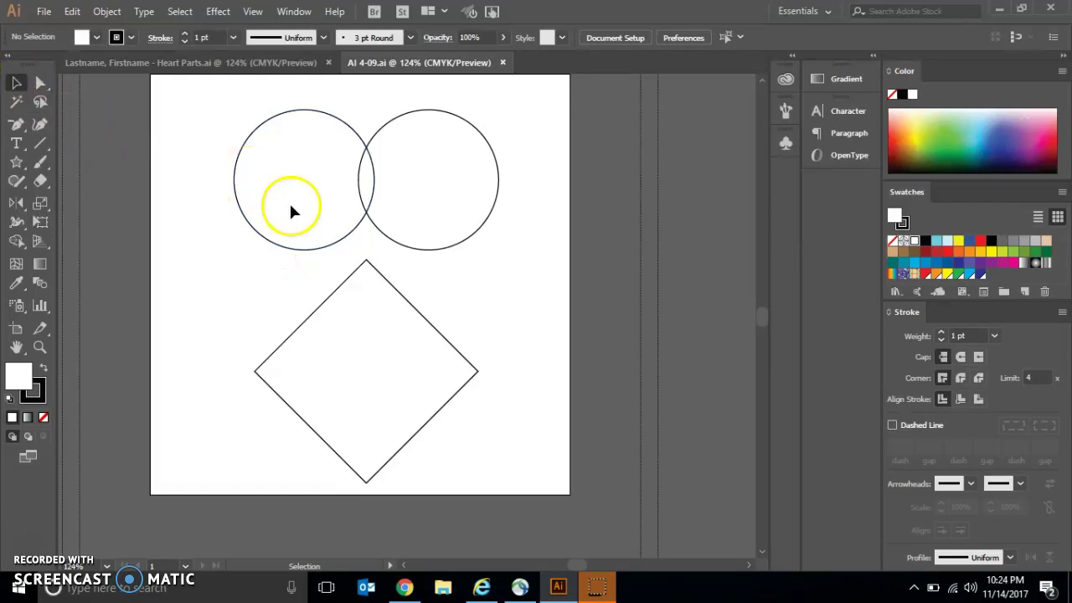
Select both overlapping circles and merge them into one shape with the Pathfinder Unite shape mode.
left_click(278, 248)
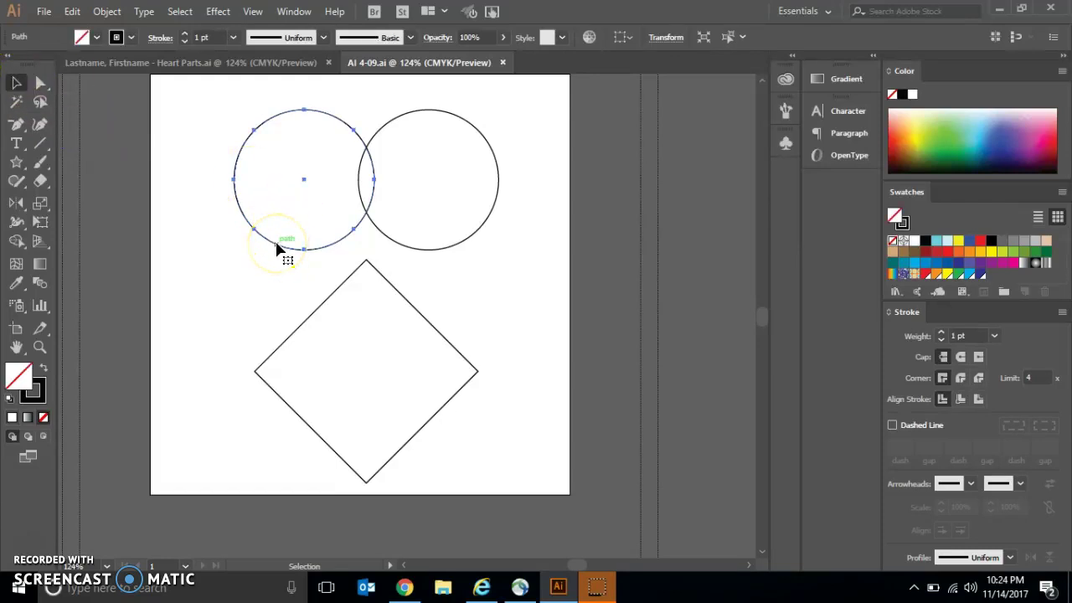
left_click(399, 246, "shift")
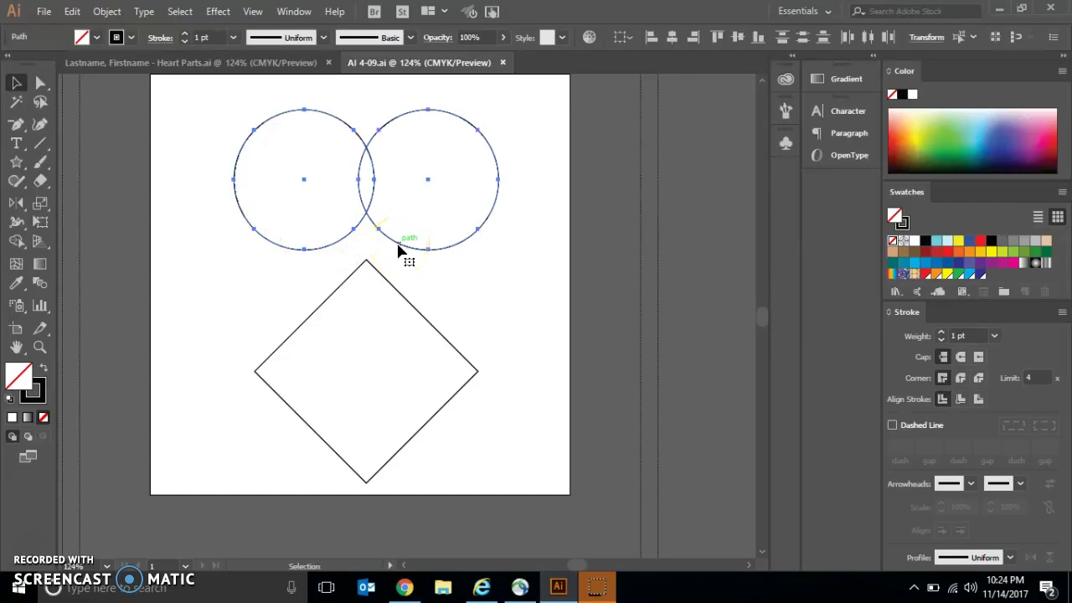
left_click(298, 13)
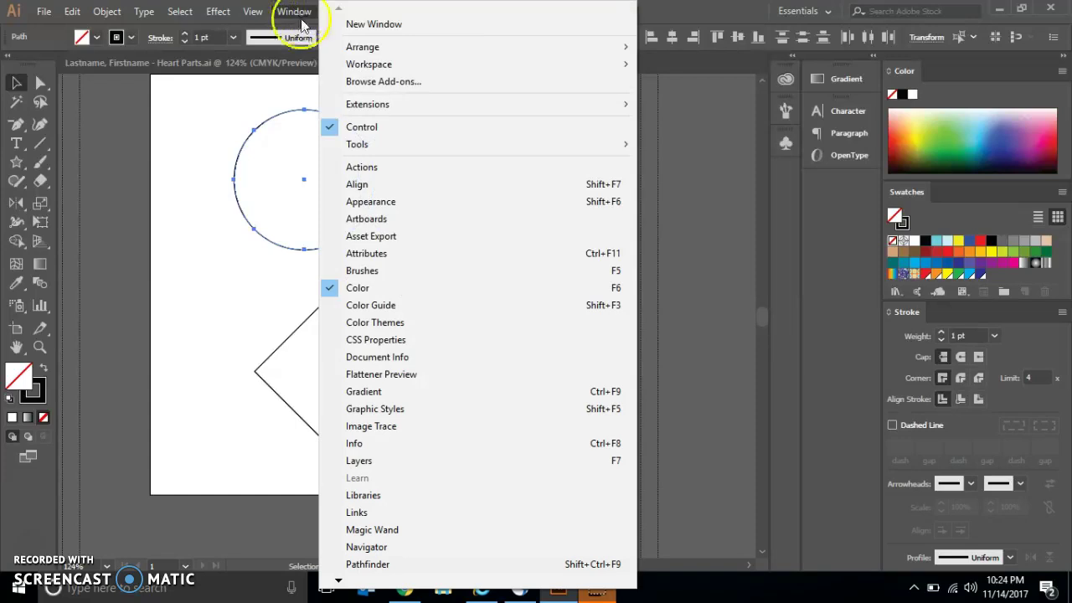
left_click(369, 565)
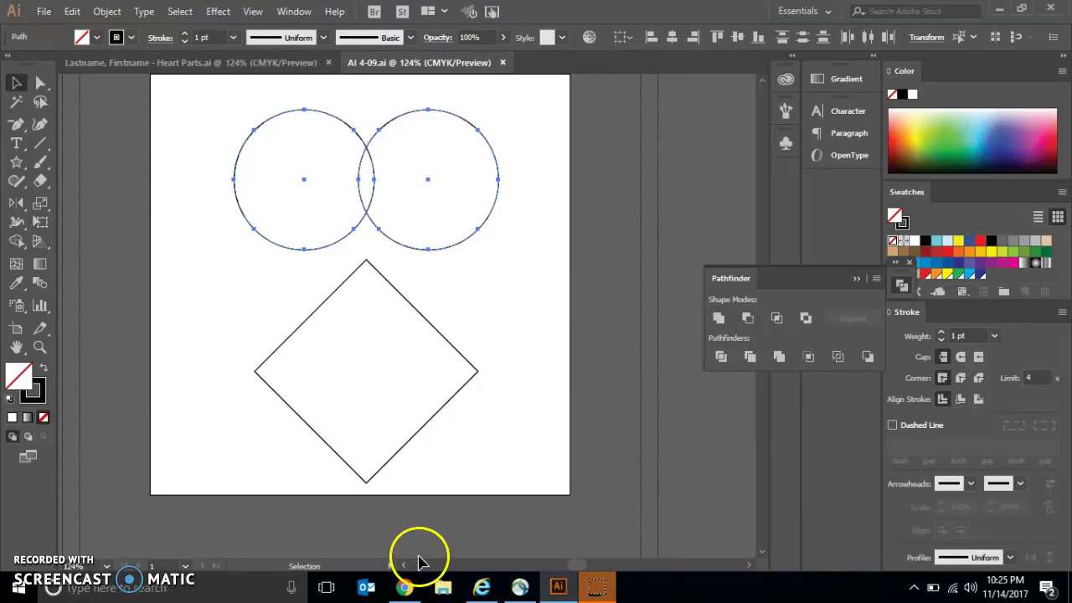
left_click(718, 318)
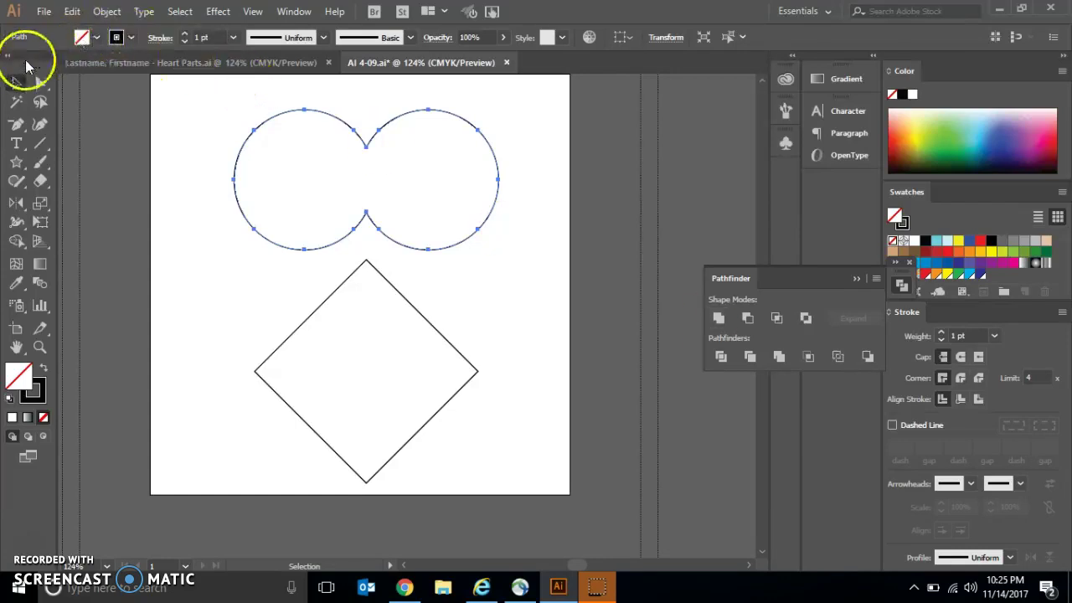
Move the diamond straight up until its side corners meet the united circles' outline, delete its top anchor point, and deselect it.
left_click(398, 293)
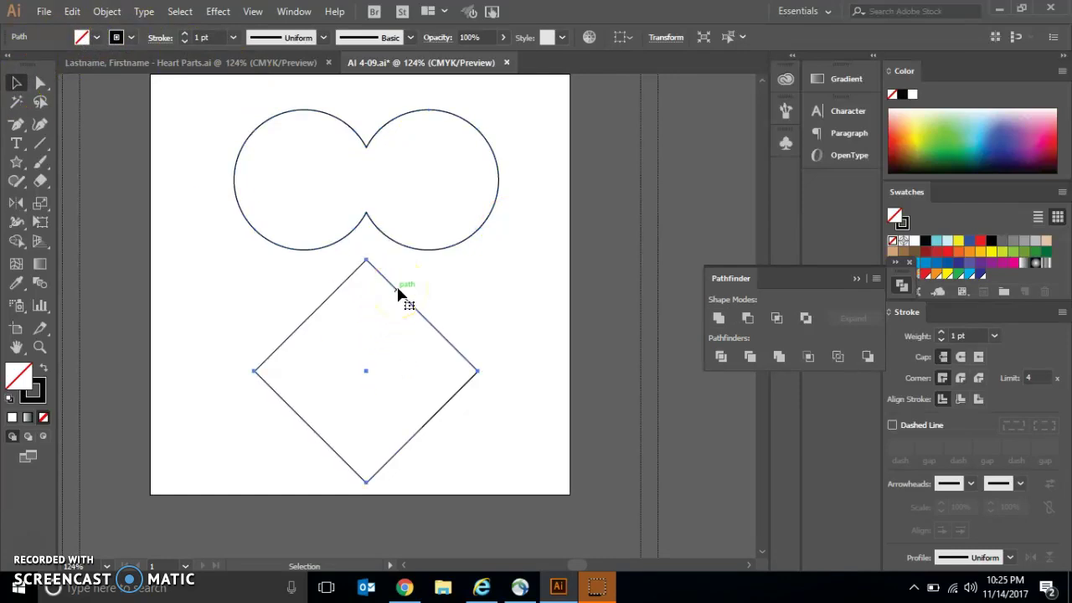
left_click_drag(398, 293, 395, 158)
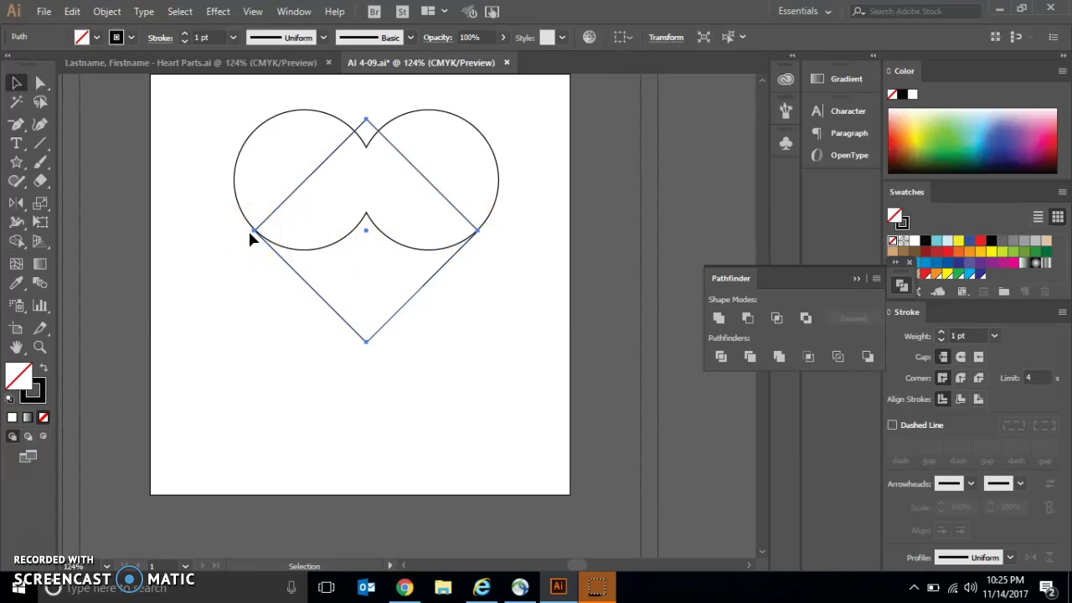
left_click(19, 125)
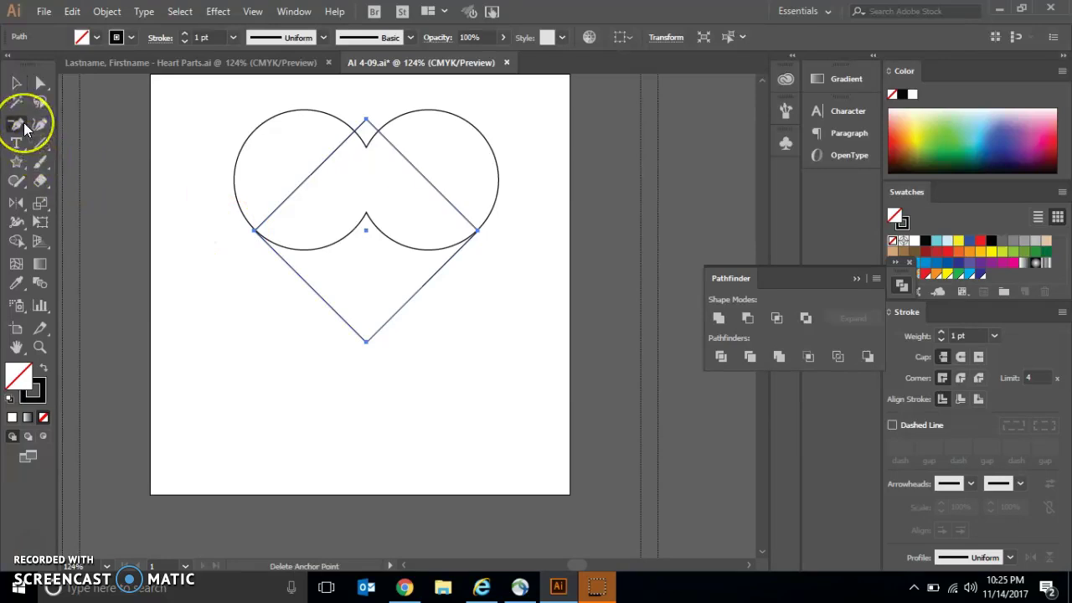
left_click(25, 127)
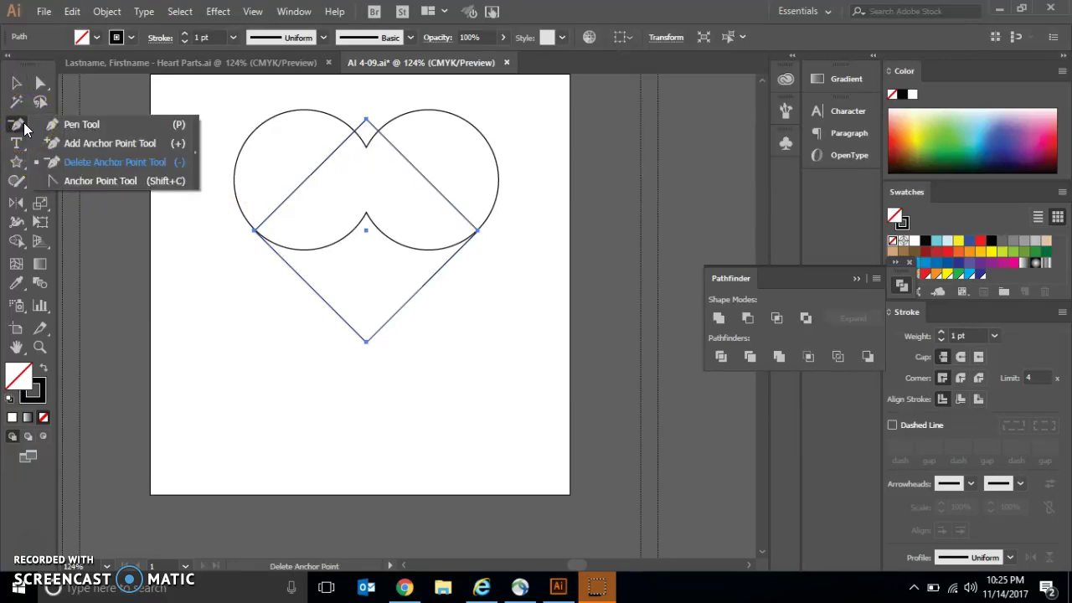
left_click_drag(24, 127, 76, 168)
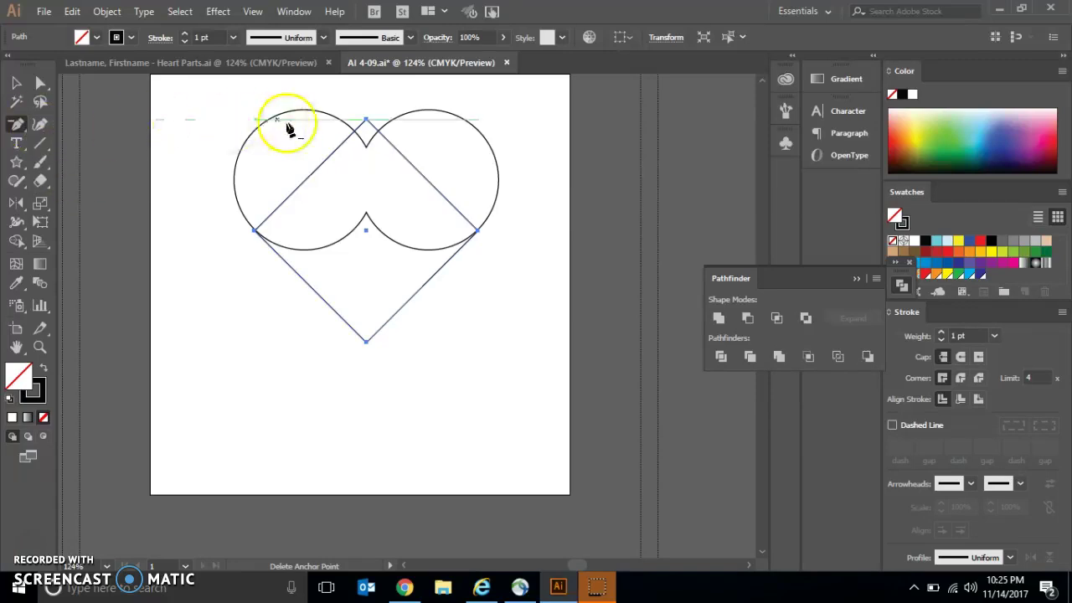
left_click_drag(357, 126, 366, 122)
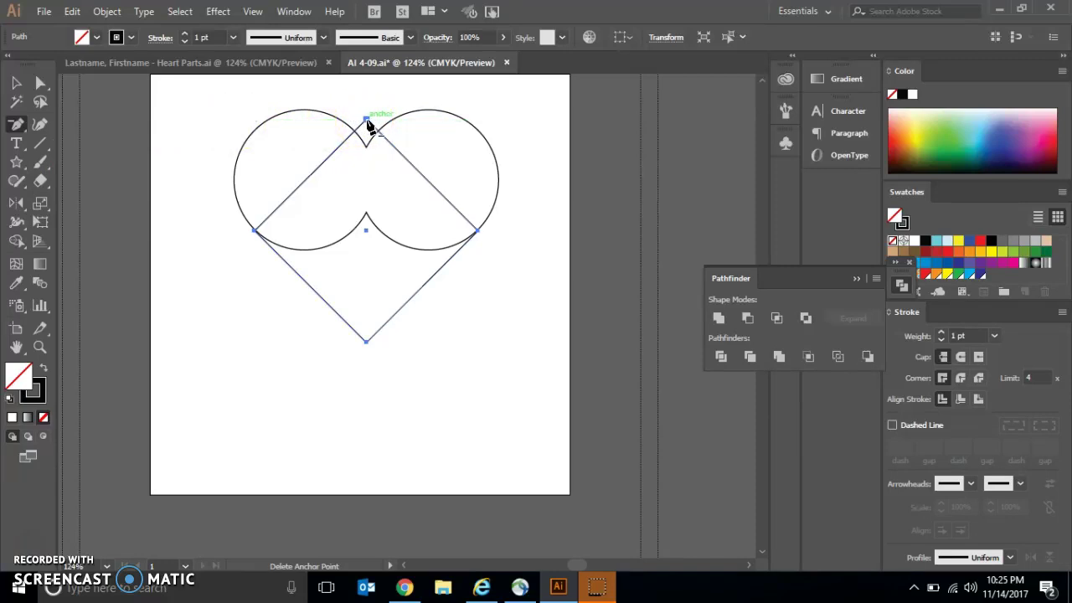
left_click(367, 121)
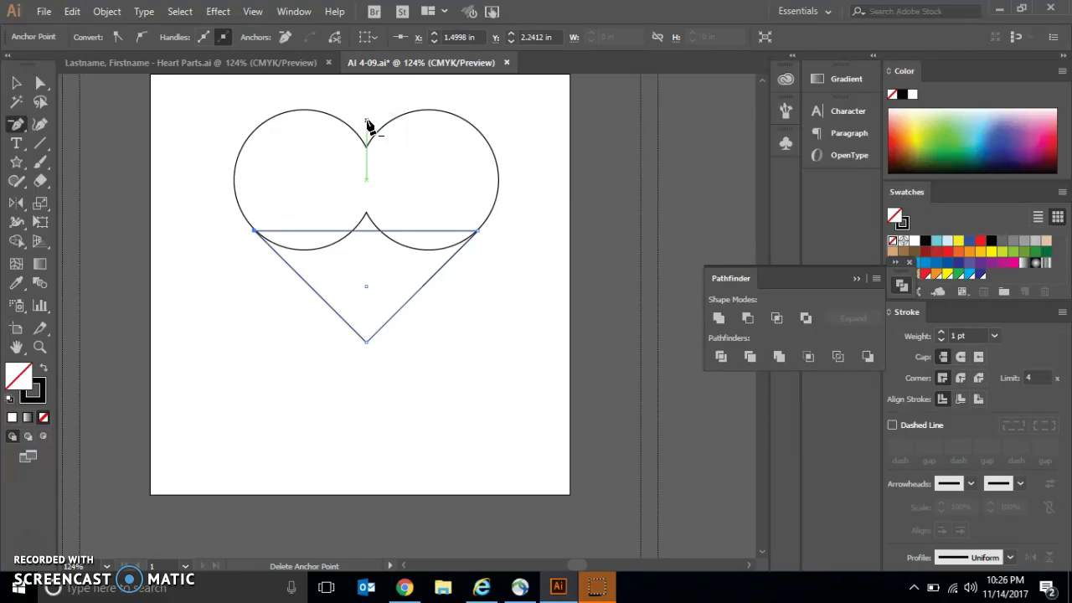
left_click(16, 82)
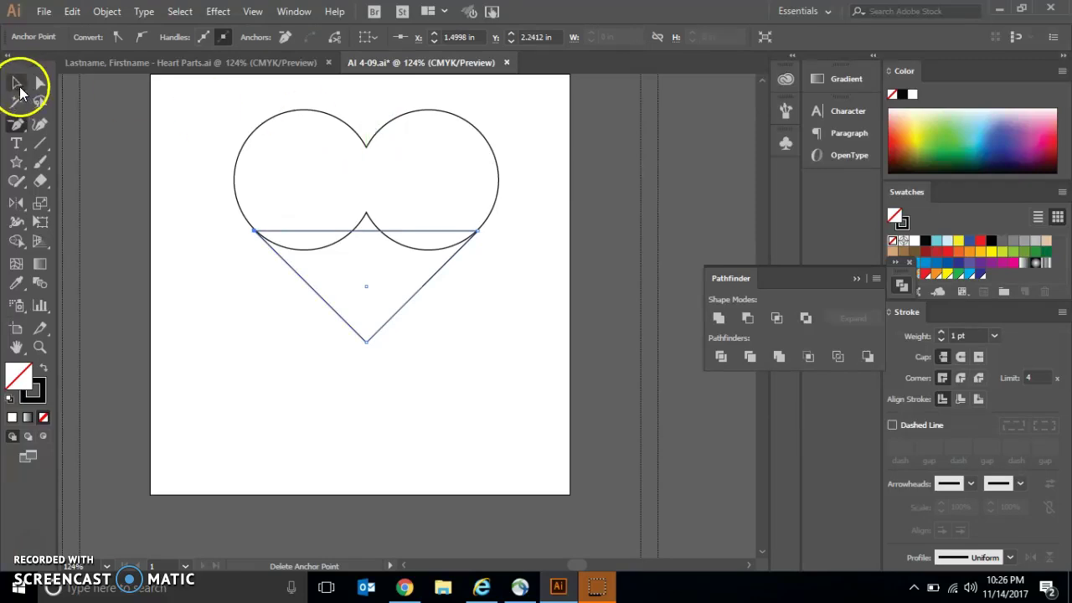
left_click(191, 293)
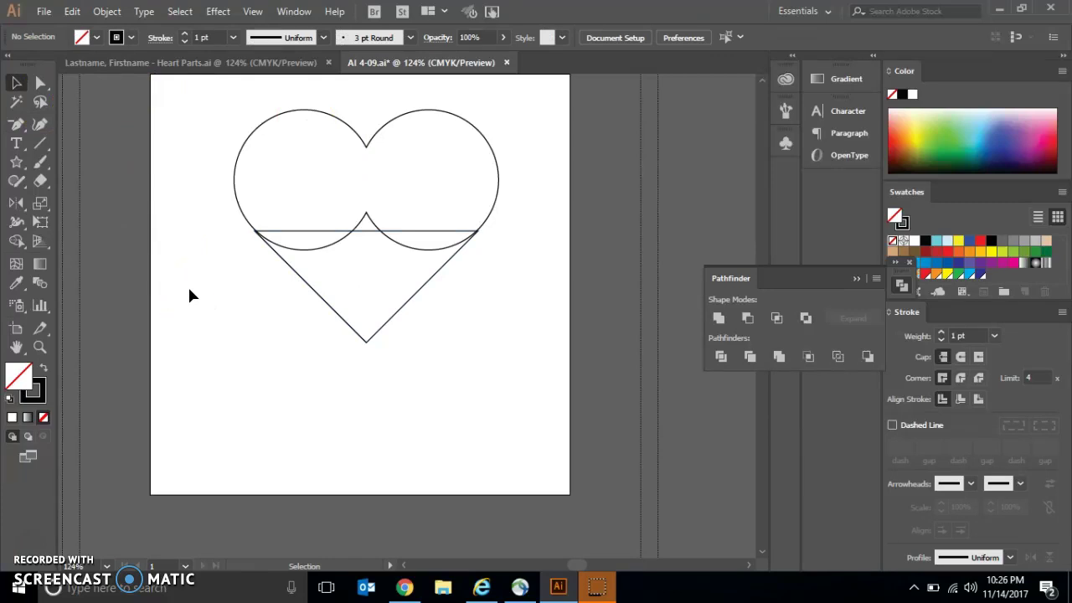
Select the triangle and the united circles, combine them into a compound shape with Unite, and deselect the result.
left_click_drag(282, 277, 299, 279)
left_click(299, 280)
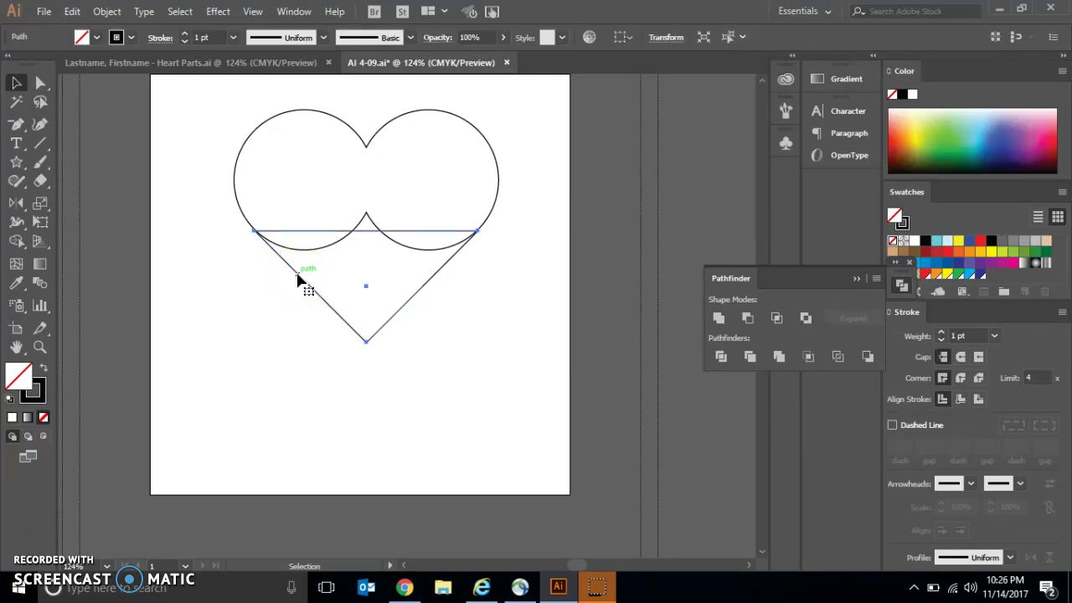
left_click(240, 156, "shift")
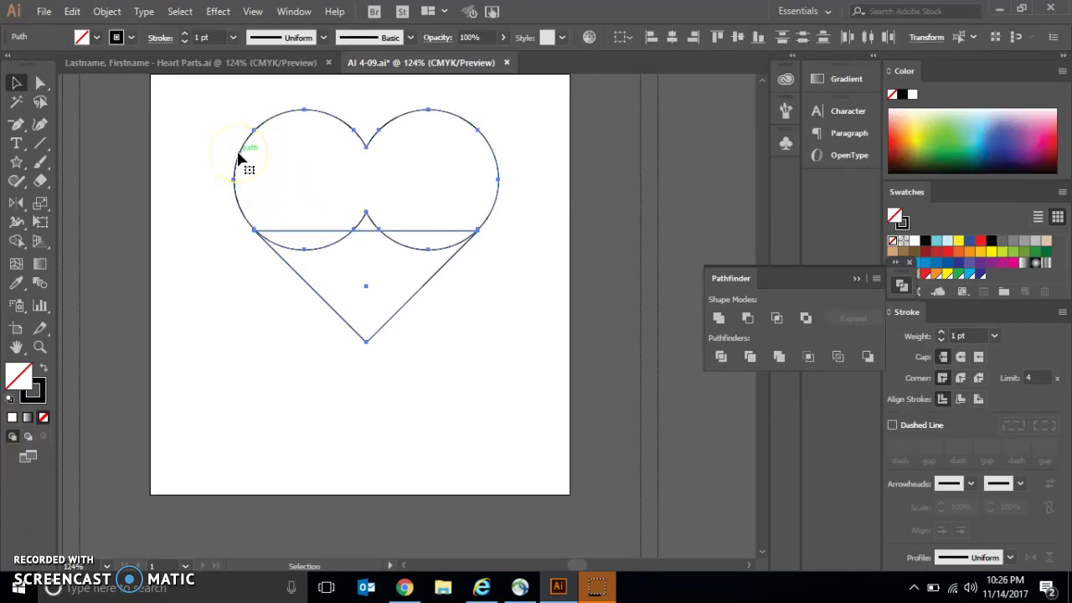
key("ctrl+8")
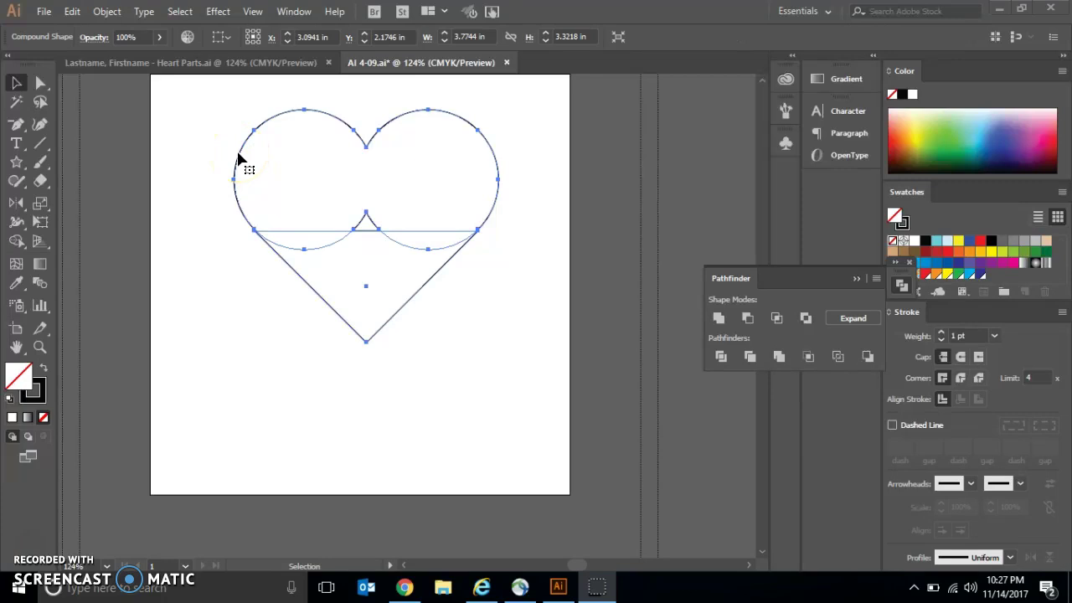
left_click(718, 318)
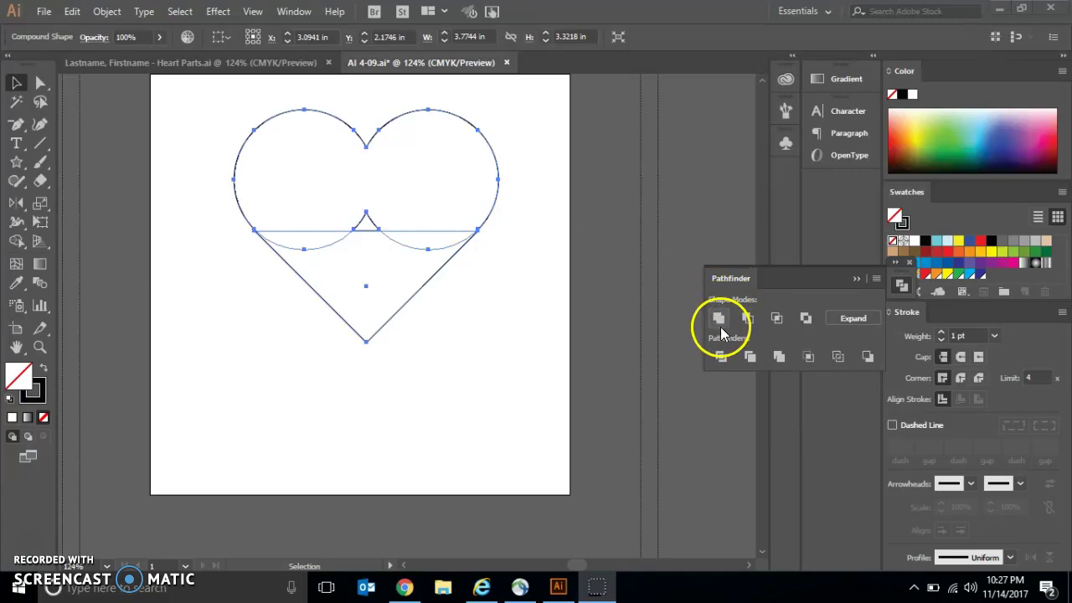
left_click(550, 586)
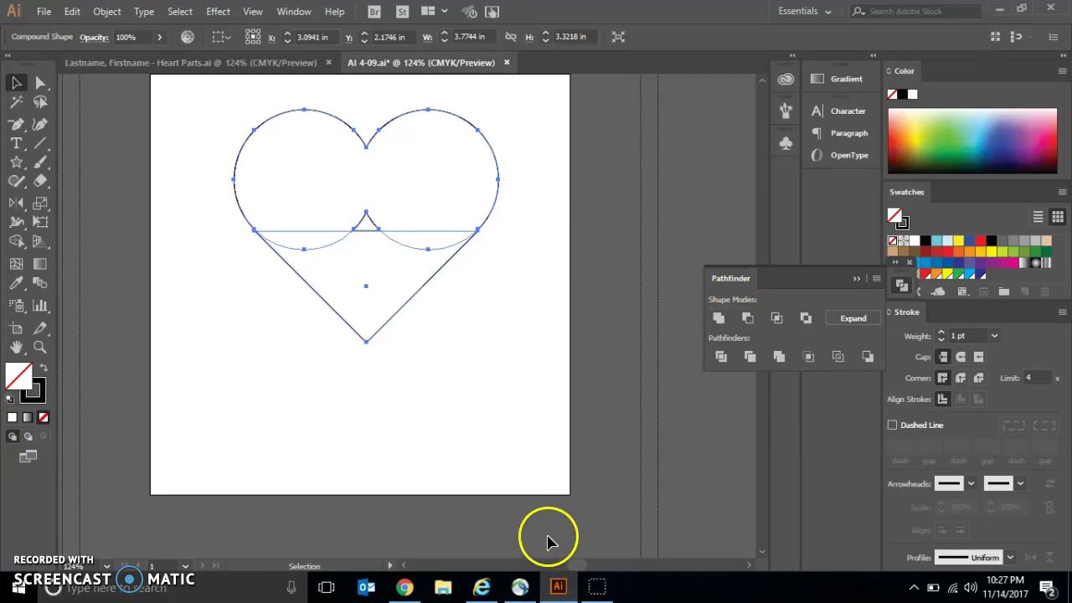
left_click(718, 319)
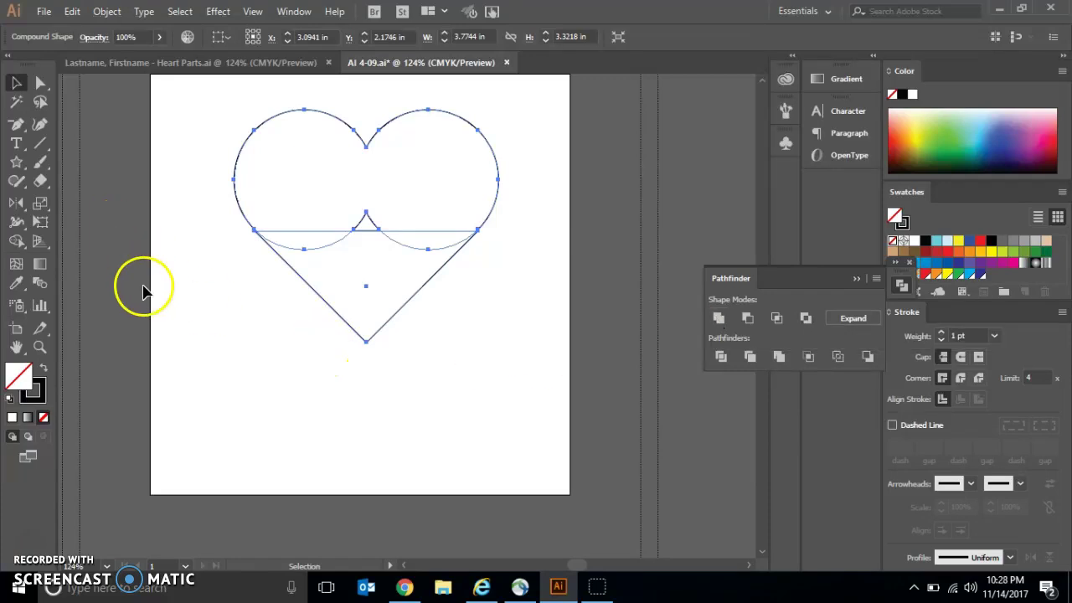
left_click(156, 238)
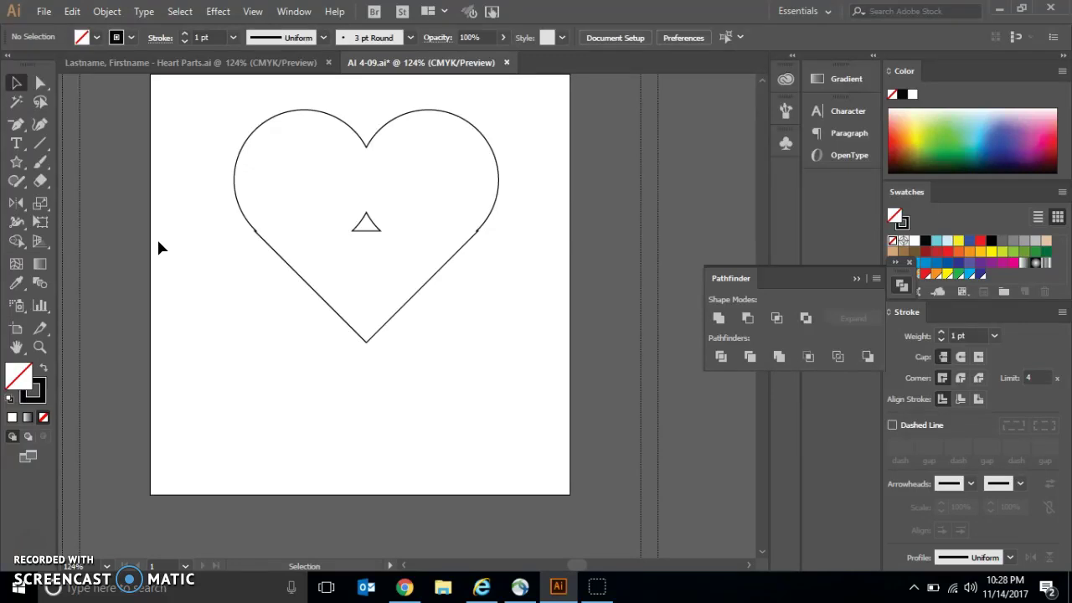
Select the heart-shaped compound shape and set its stroke to None.
left_click(99, 195)
left_click(16, 87)
left_click(208, 360)
left_click(237, 160)
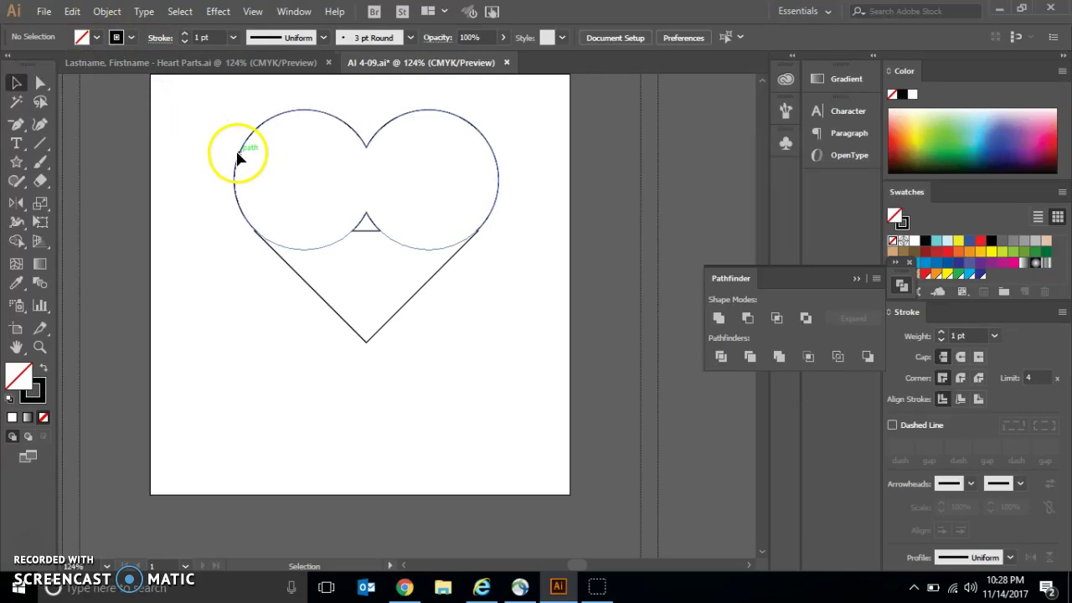
left_click(39, 398)
left_click(45, 419)
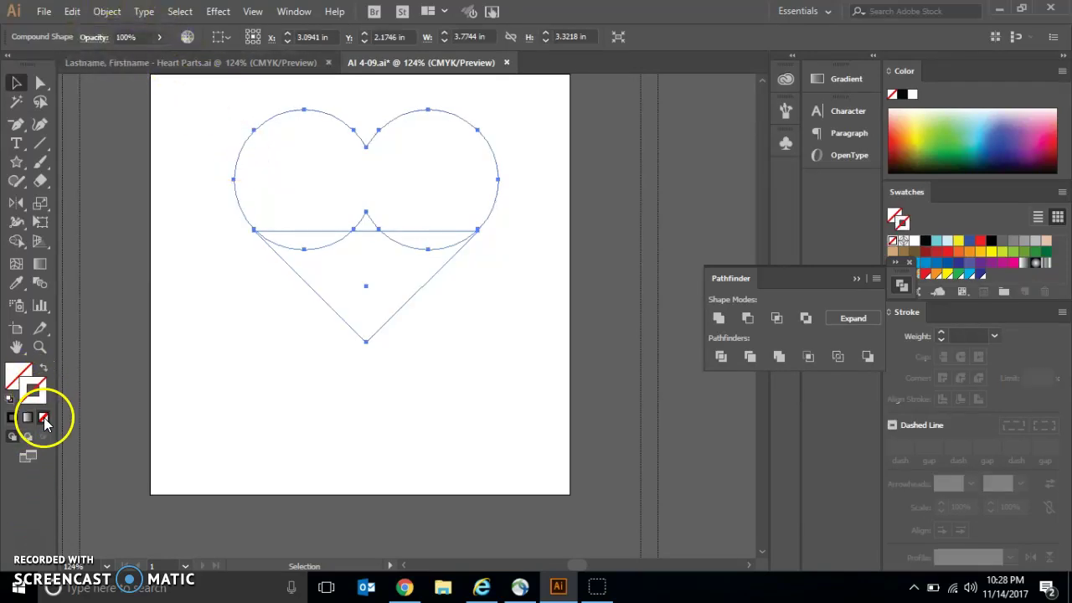
left_click(981, 241)
mouse_move(985, 248)
left_mouse_down()
mouse_move(862, 239)
mouse_move(916, 232)
mouse_move(893, 243)
left_mouse_up()
left_click(893, 238)
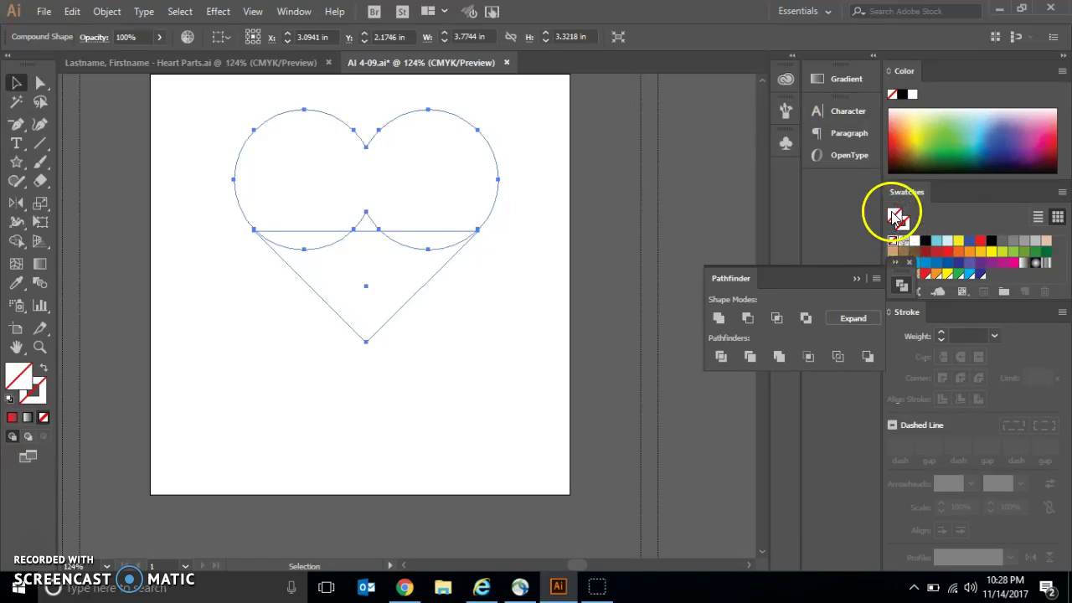
Fill the selected heart-shaped compound shape with the Red swatch and deselect it.
left_click(980, 240)
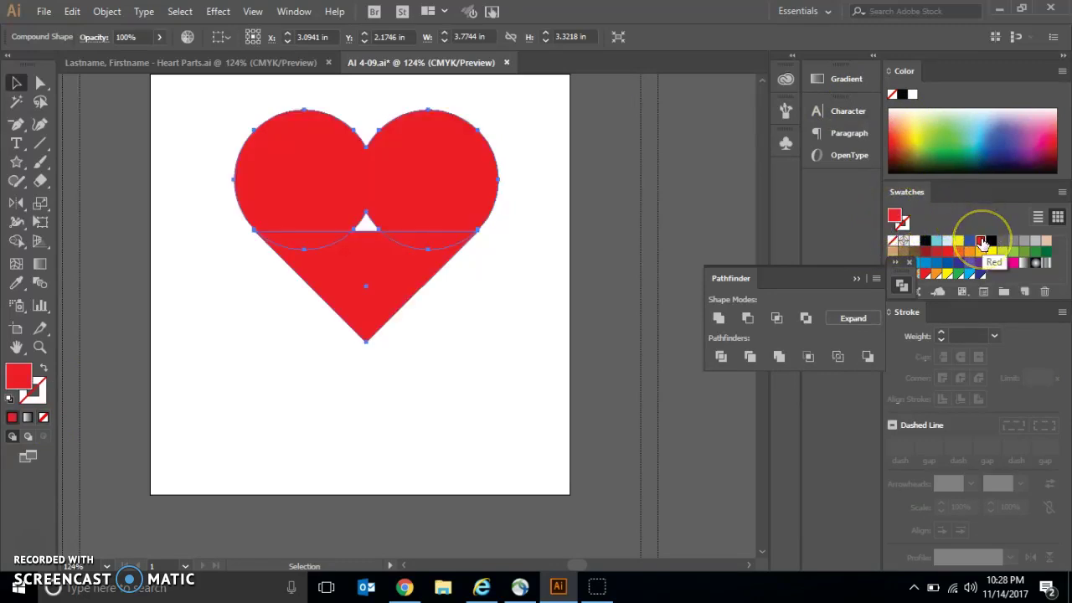
left_click(503, 279)
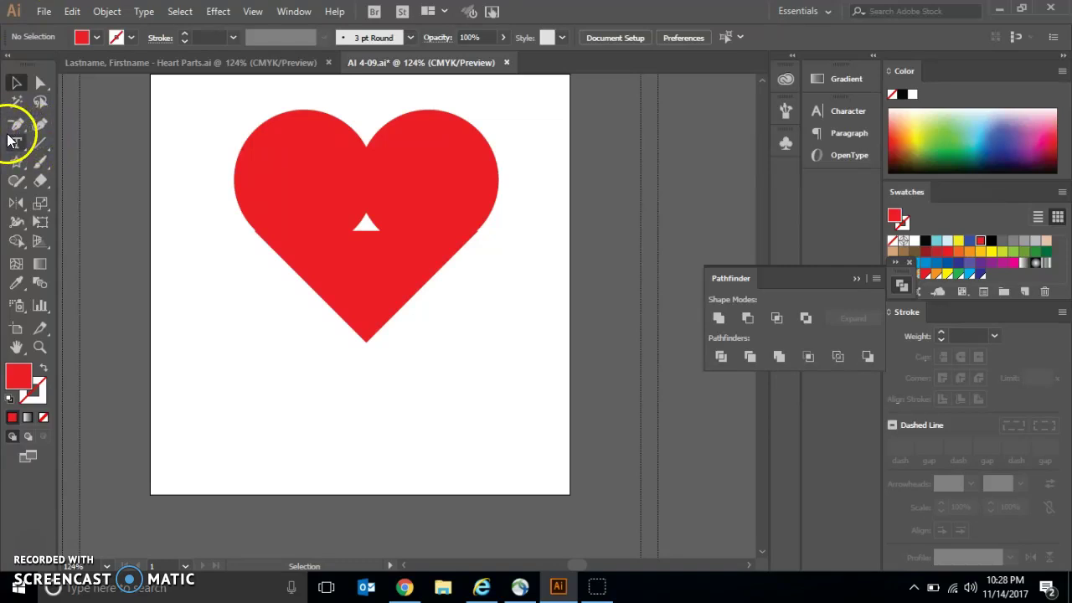
Draw a rectangle about 1.2 by 0.74 in over the white gap in the heart's middle and fill it with black.
left_click(10, 166)
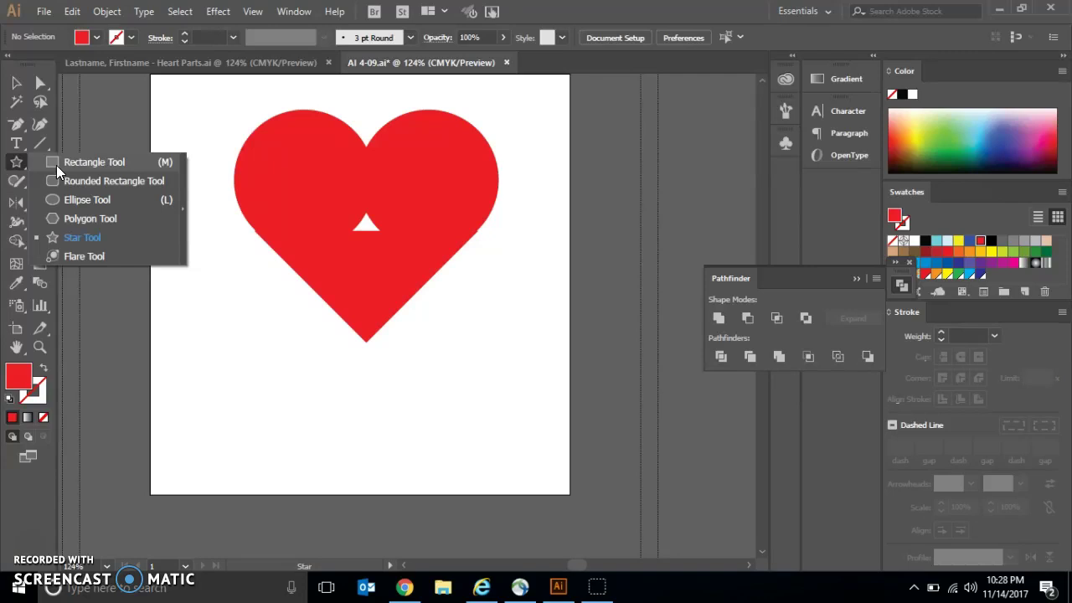
left_click(56, 165)
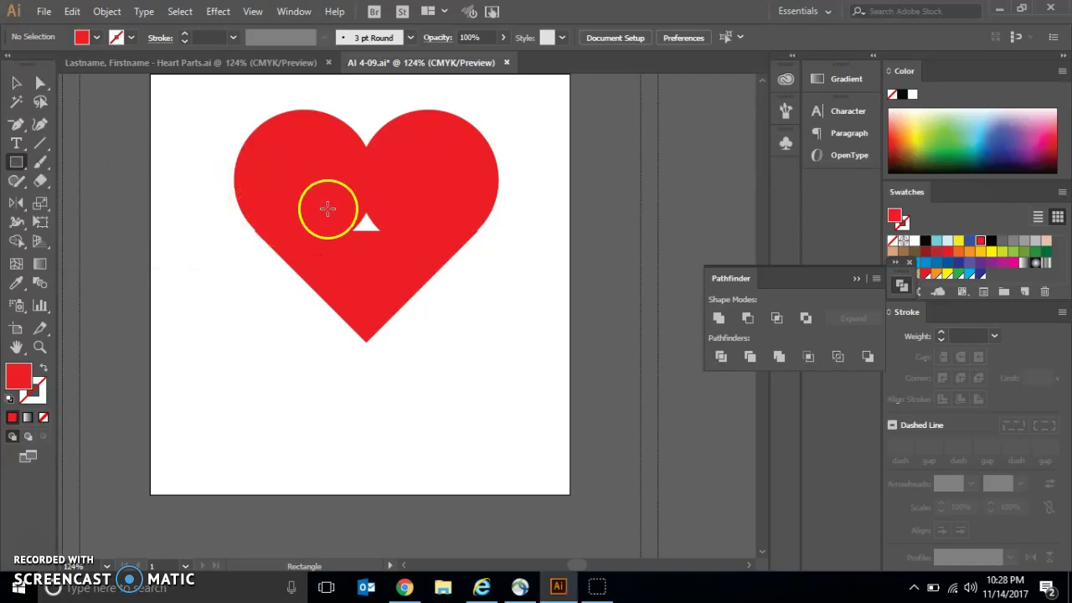
mouse_move(328, 202)
left_mouse_down()
mouse_move(406, 223)
mouse_move(412, 253)
left_mouse_up()
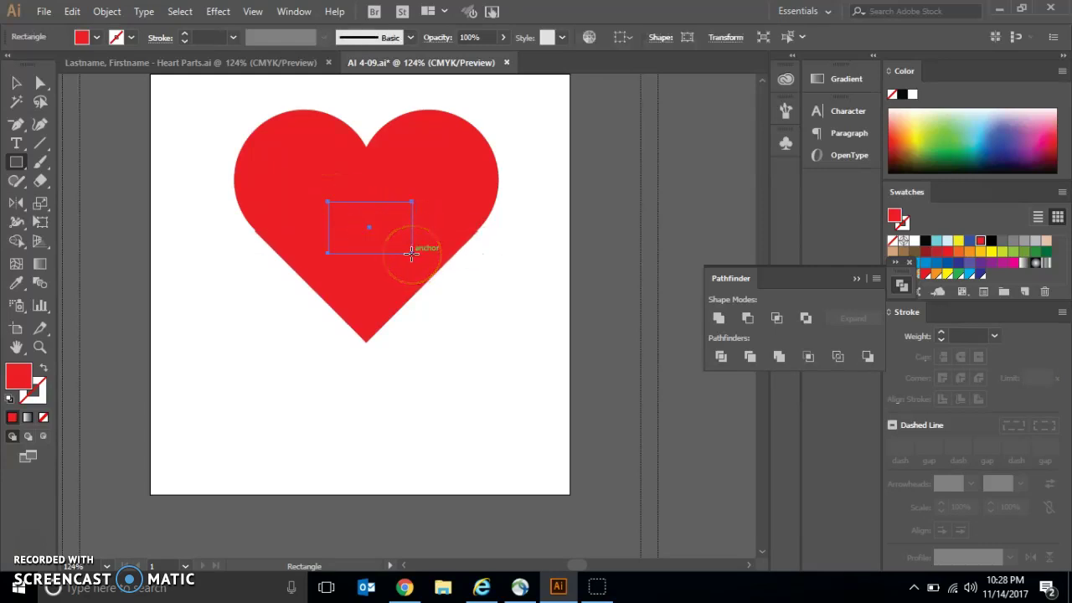
left_click(108, 38)
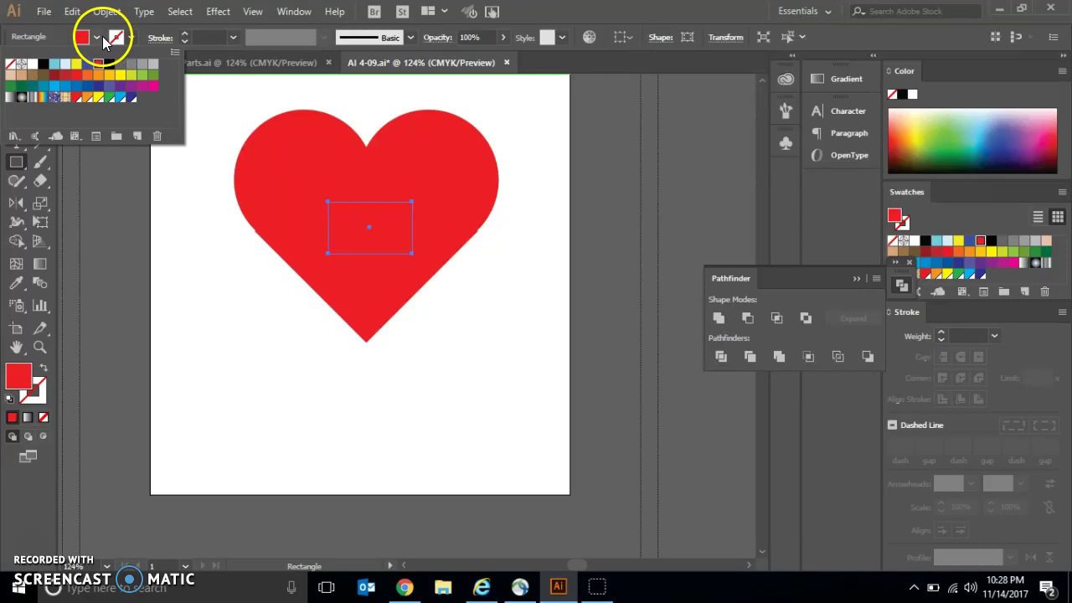
left_click(45, 64)
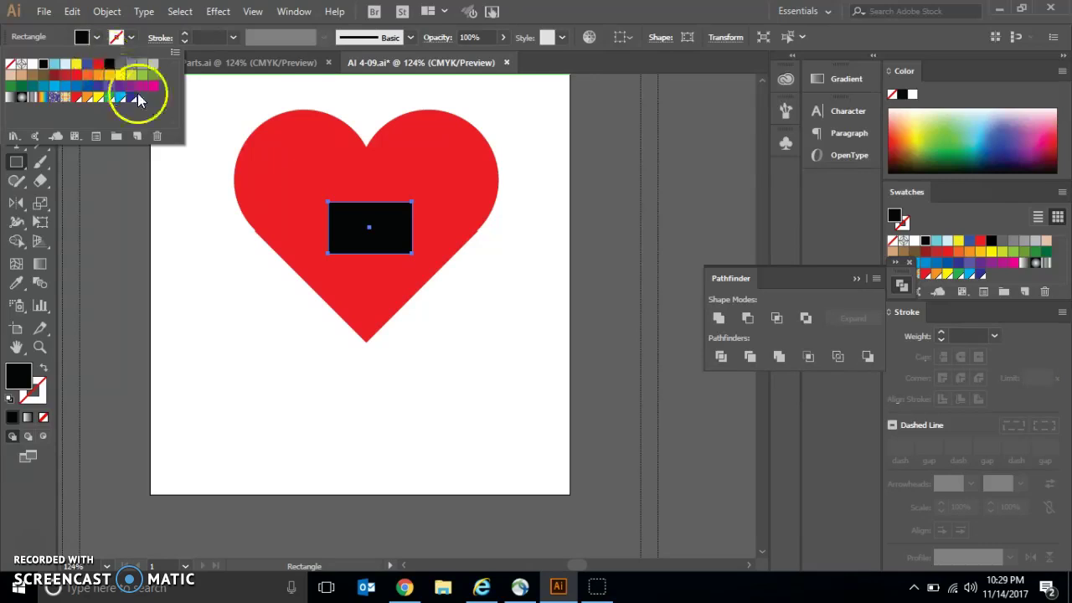
left_click(189, 287)
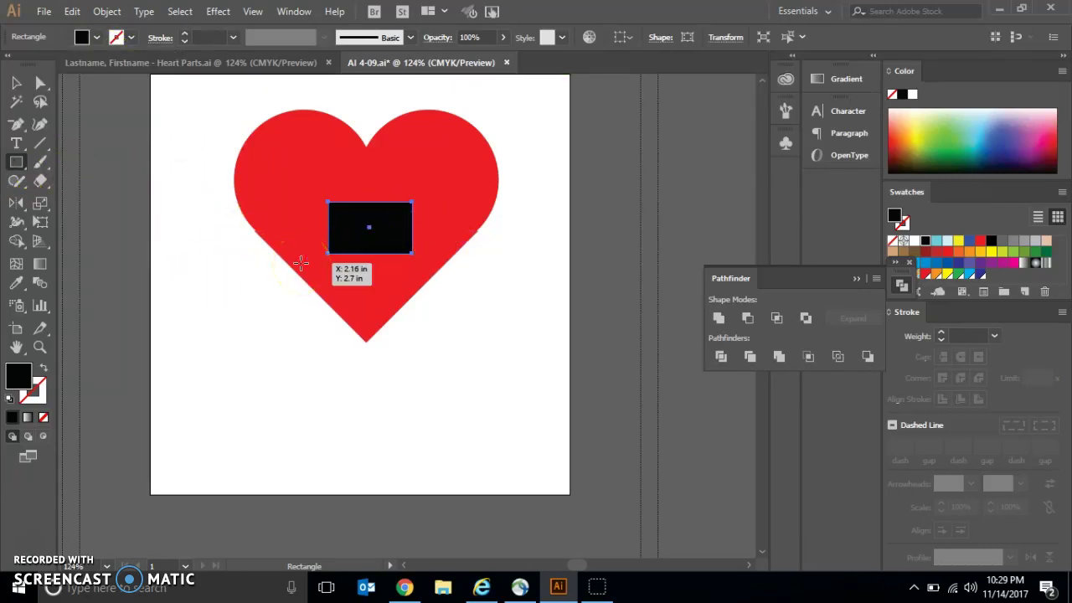
left_click(289, 268)
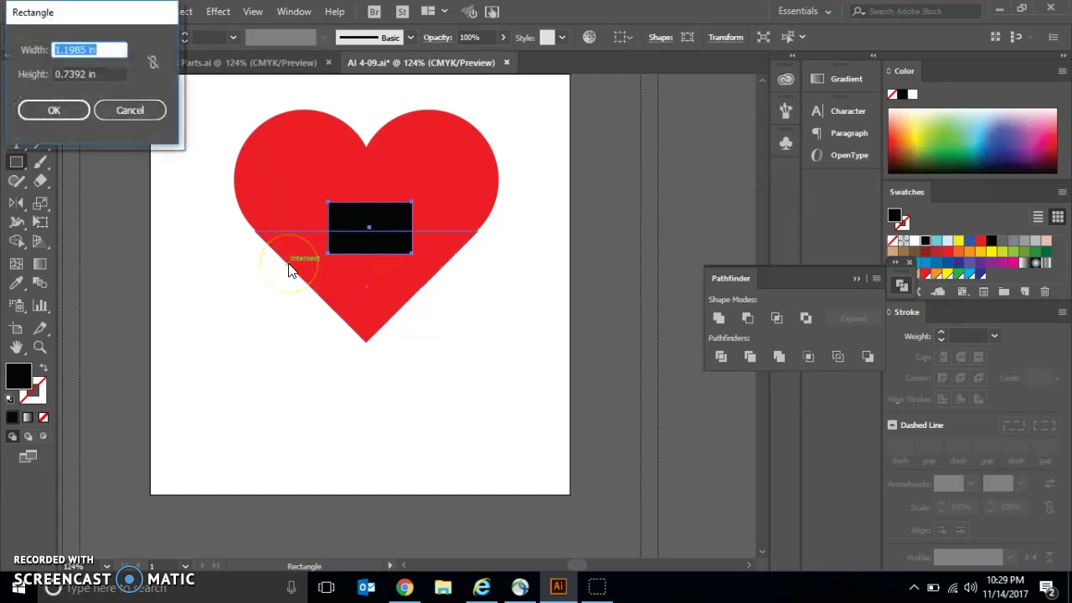
left_click(130, 110)
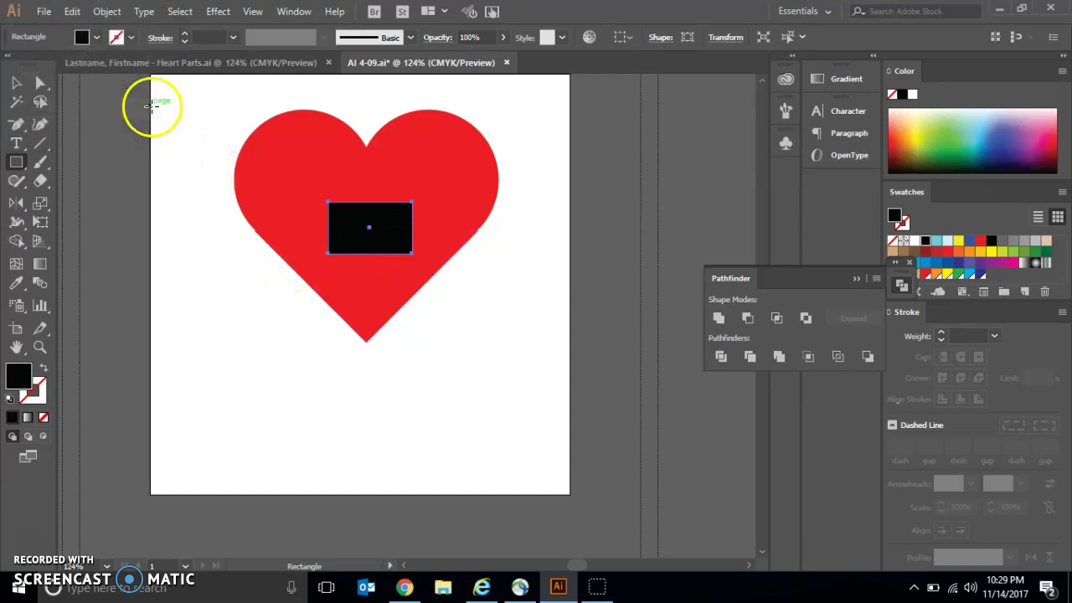
Add the heart to the selected black rectangle and combine both into a compound shape with the Pathfinder Unite shape mode.
left_click(16, 85)
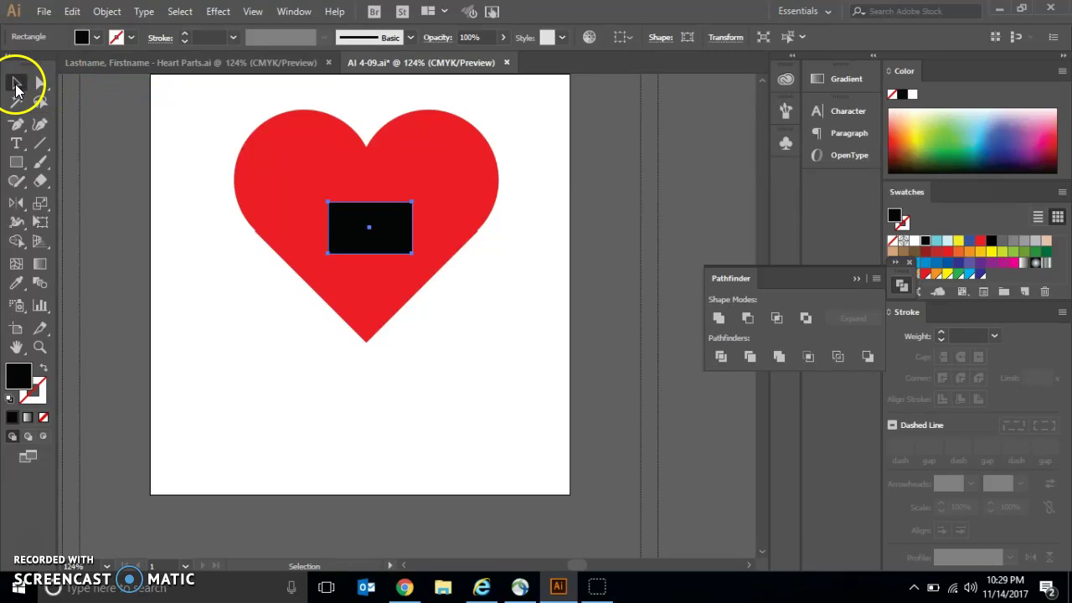
left_click(278, 258, "shift")
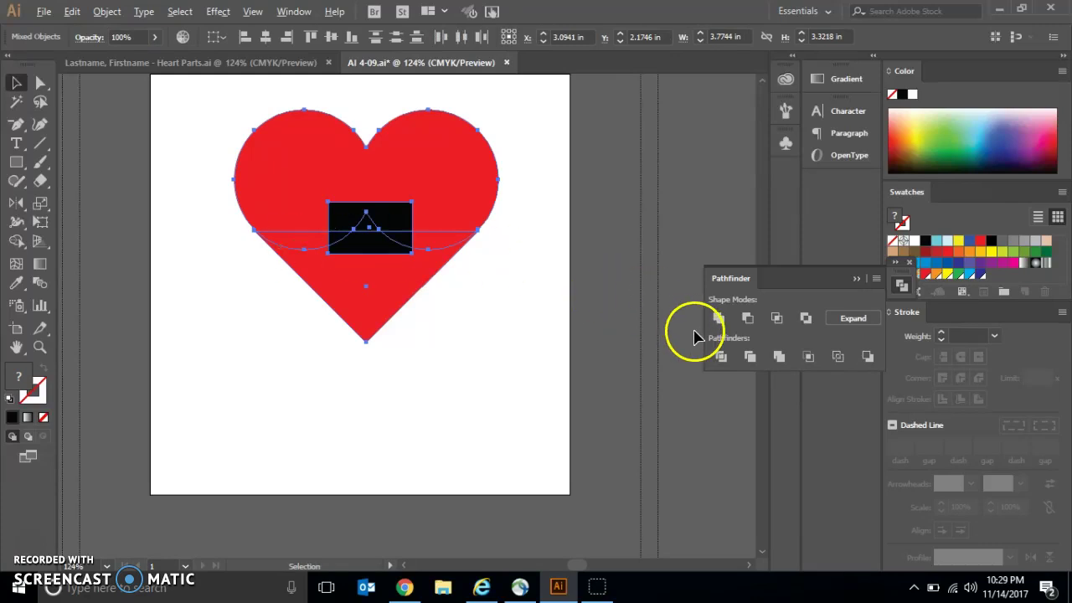
left_click(716, 320, "alt")
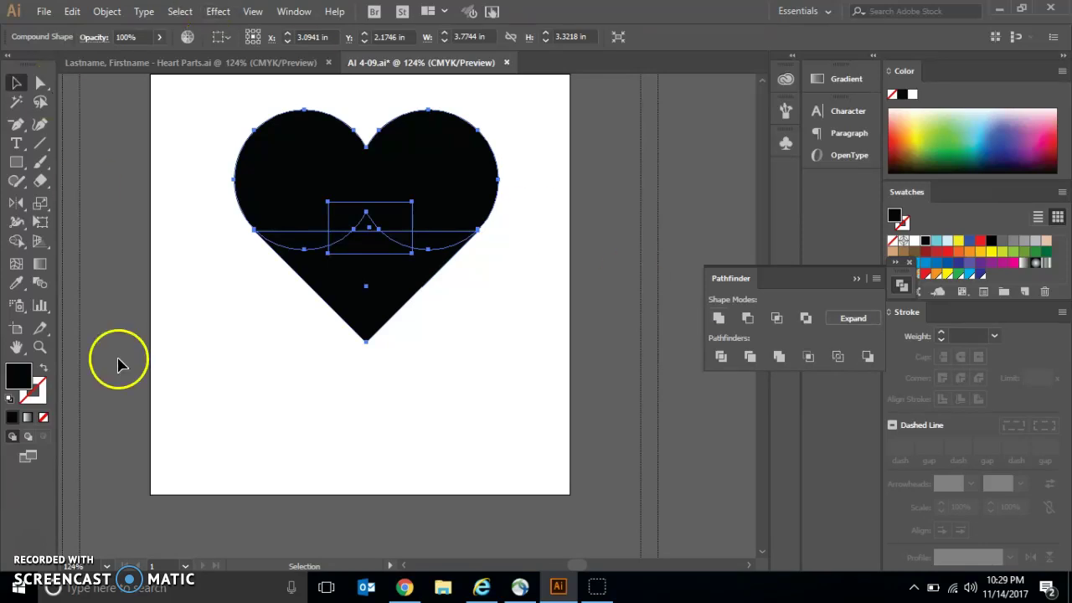
Scale the black heart non-uniformly to 90% horizontally and 100% vertically.
double_click(42, 206)
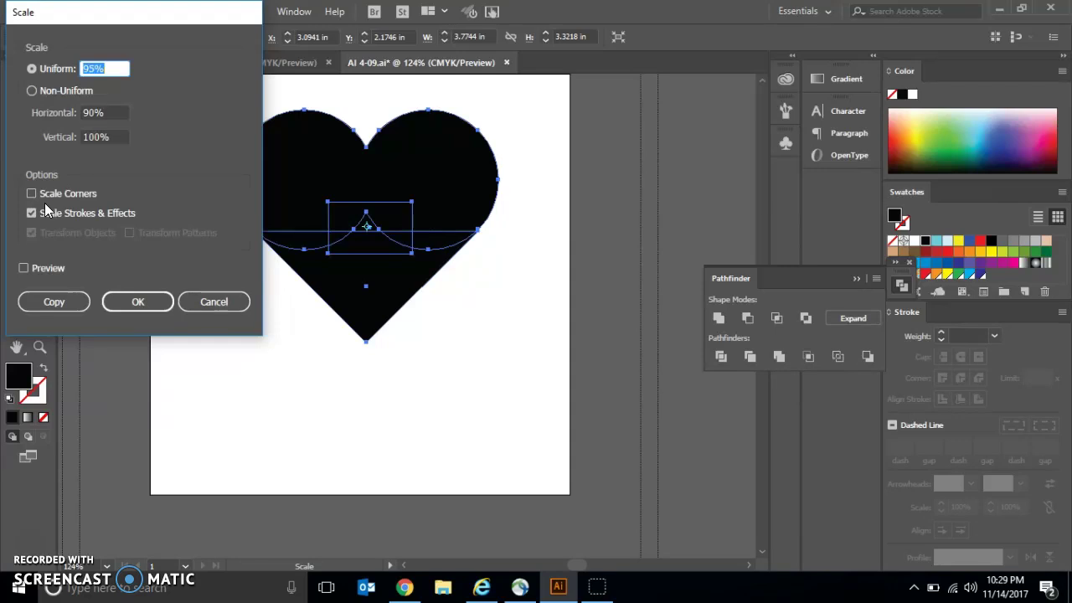
left_click(32, 90)
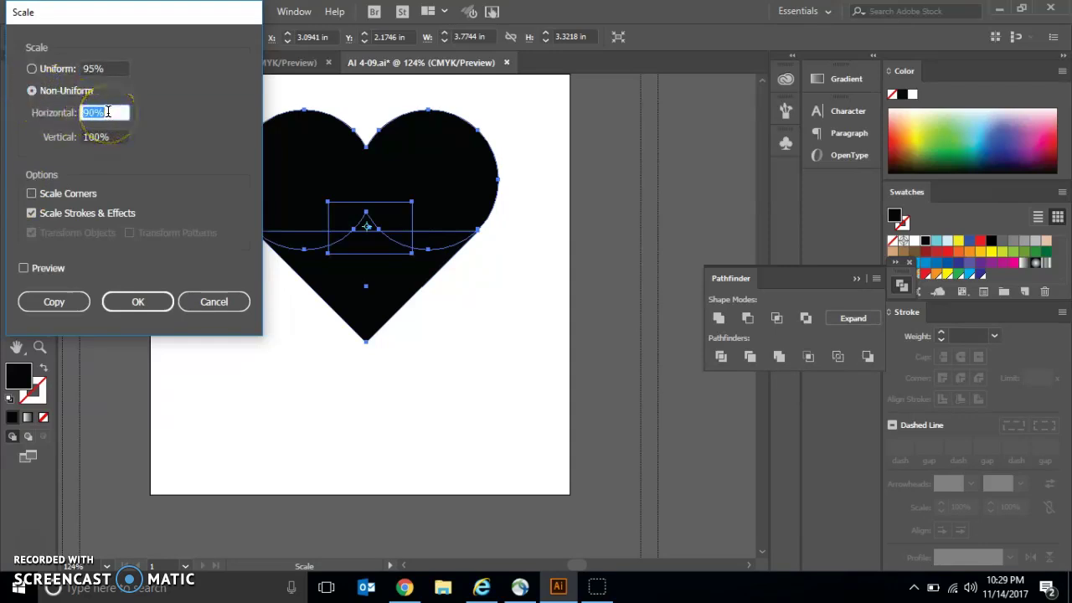
left_click(140, 302)
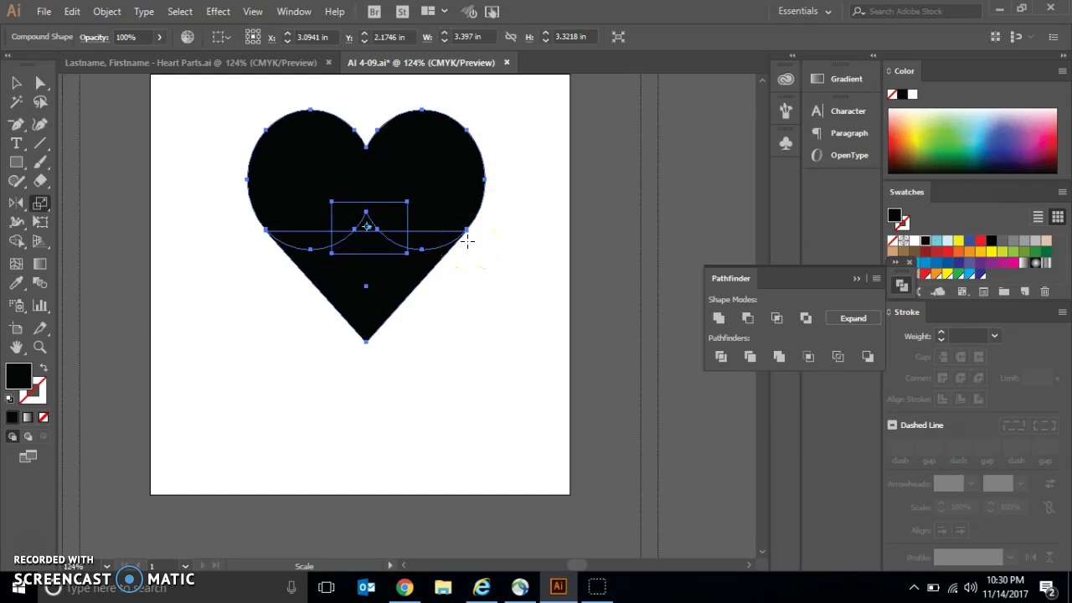
Rotate the black heart 180° with the Rotate tool so its point faces up.
left_click(15, 204)
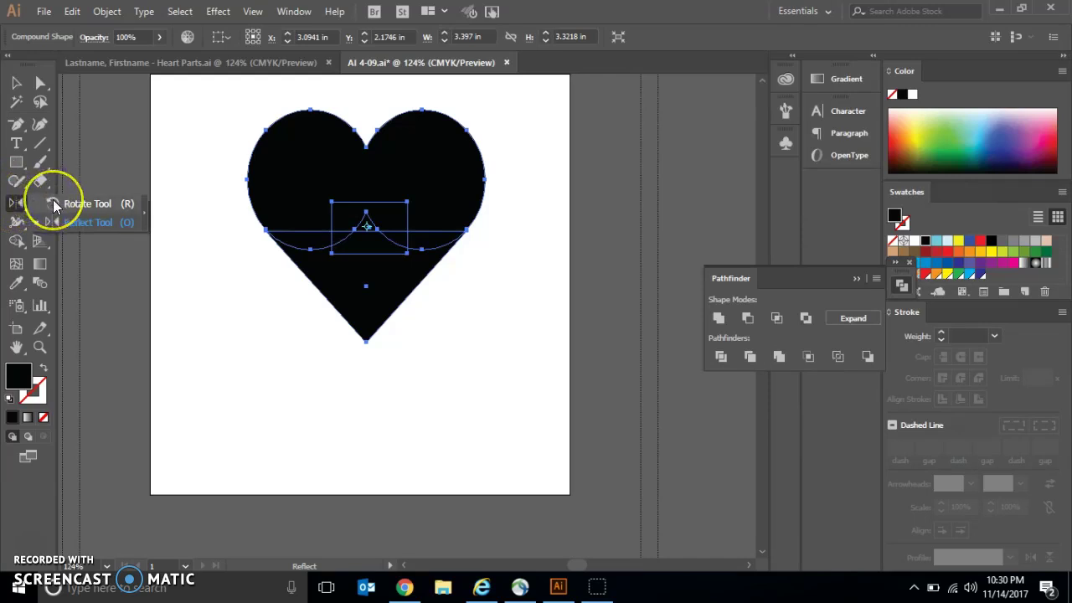
left_click(53, 204)
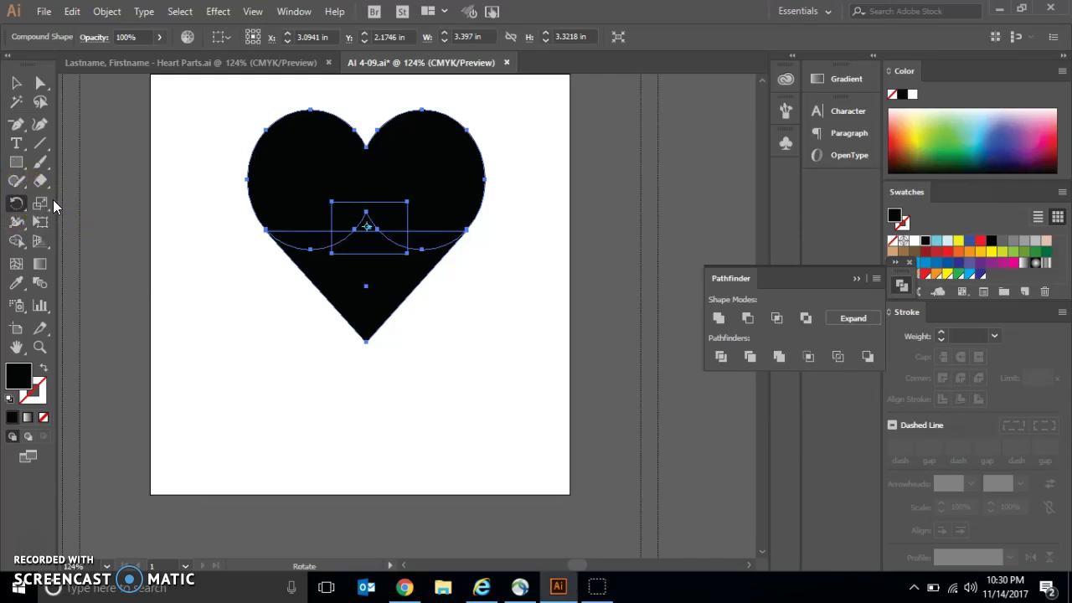
double_click(15, 204)
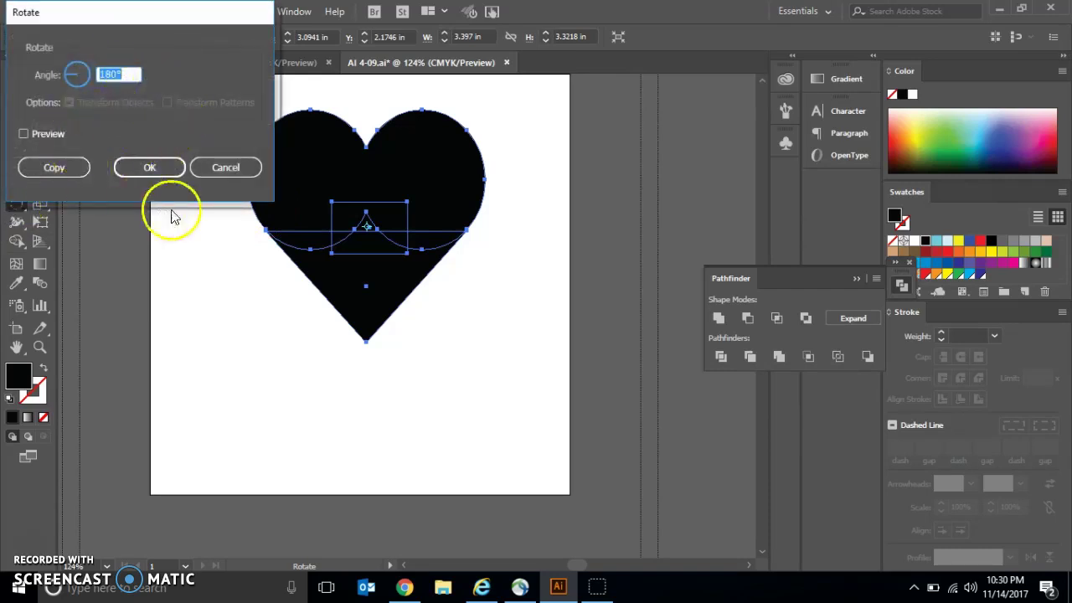
left_click(168, 178)
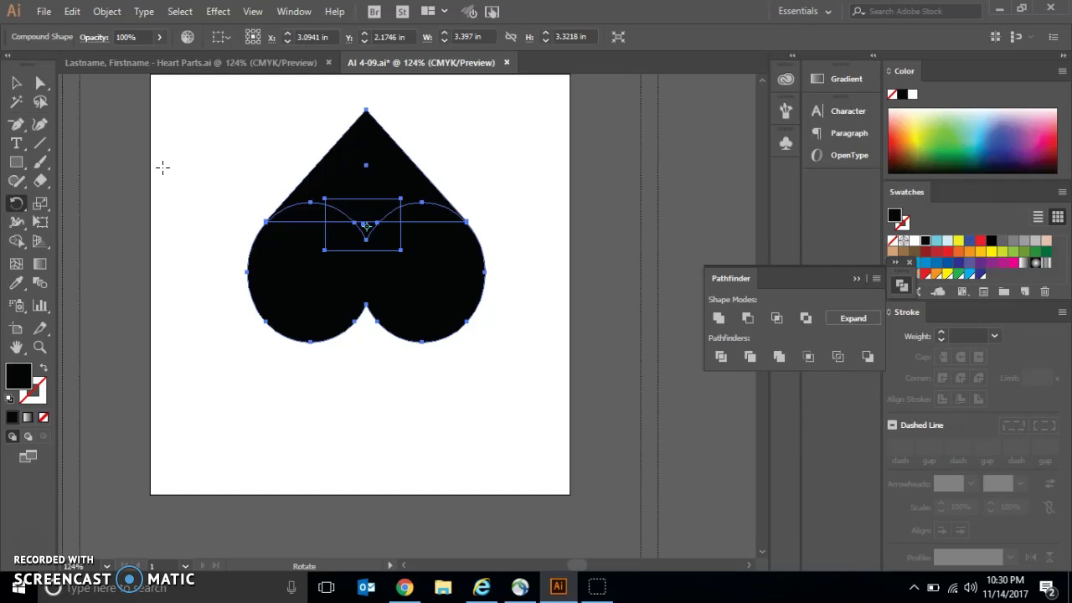
Hide the selected upside-down heart shape.
left_click(107, 12)
mouse_move(165, 121)
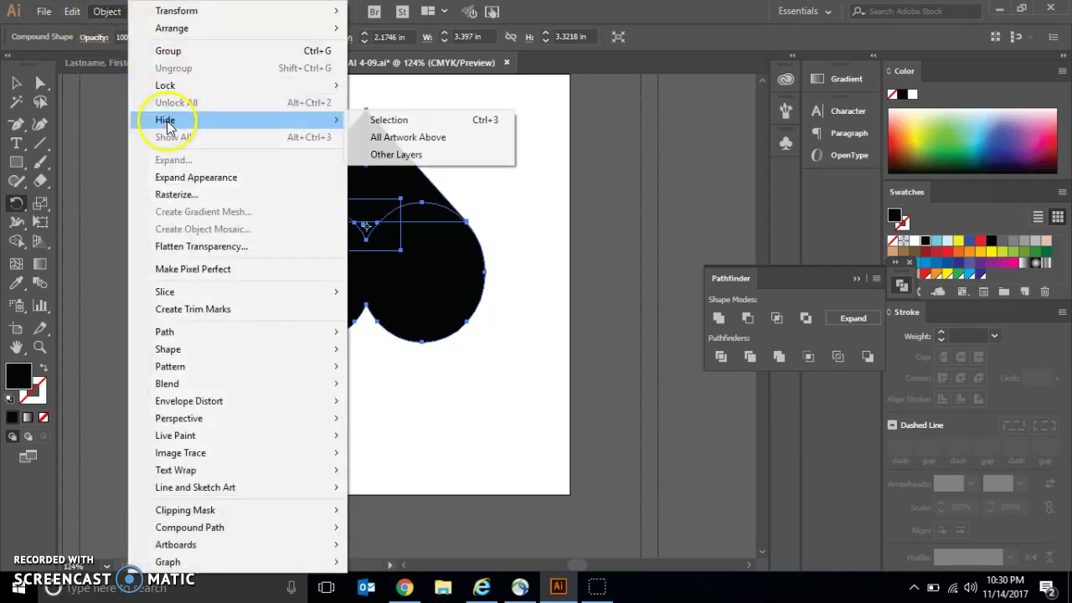
left_click(362, 126)
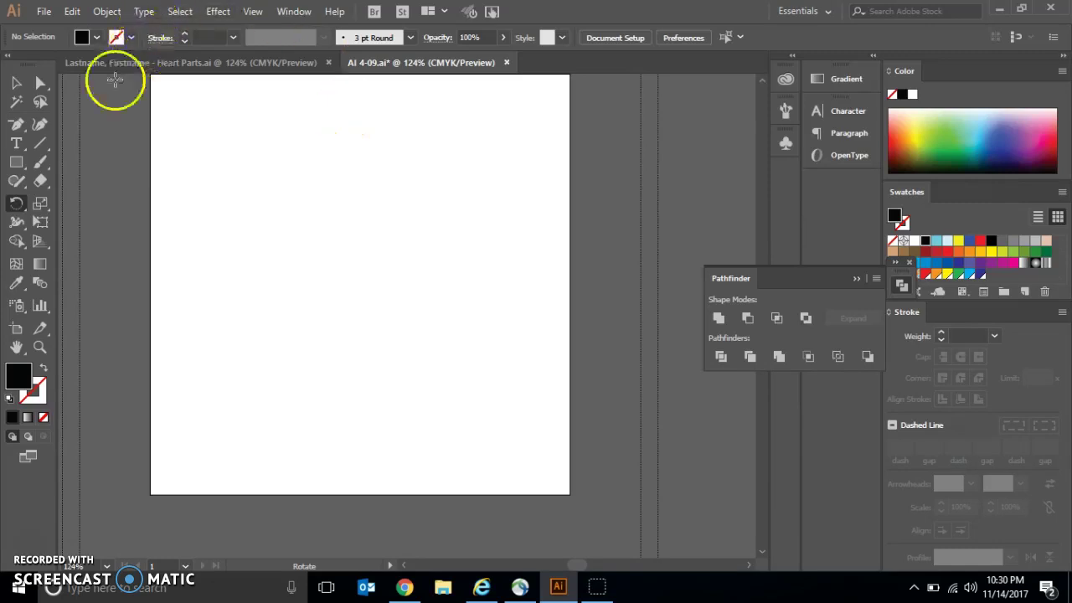
Create a 1.5 by 1.5 in square near the middle of the empty artboard.
left_click(22, 164)
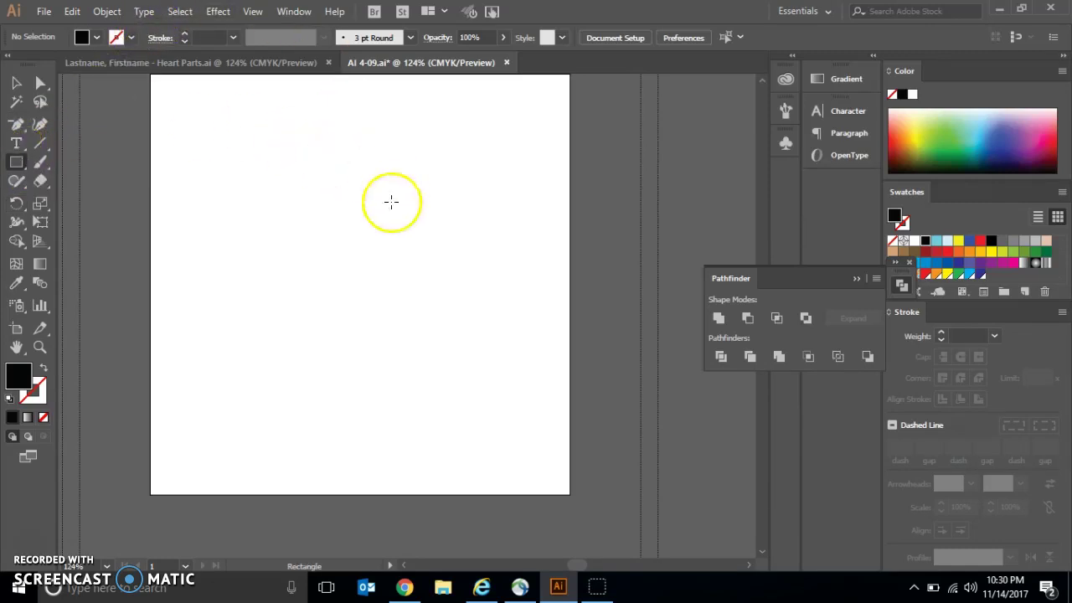
left_click(356, 263)
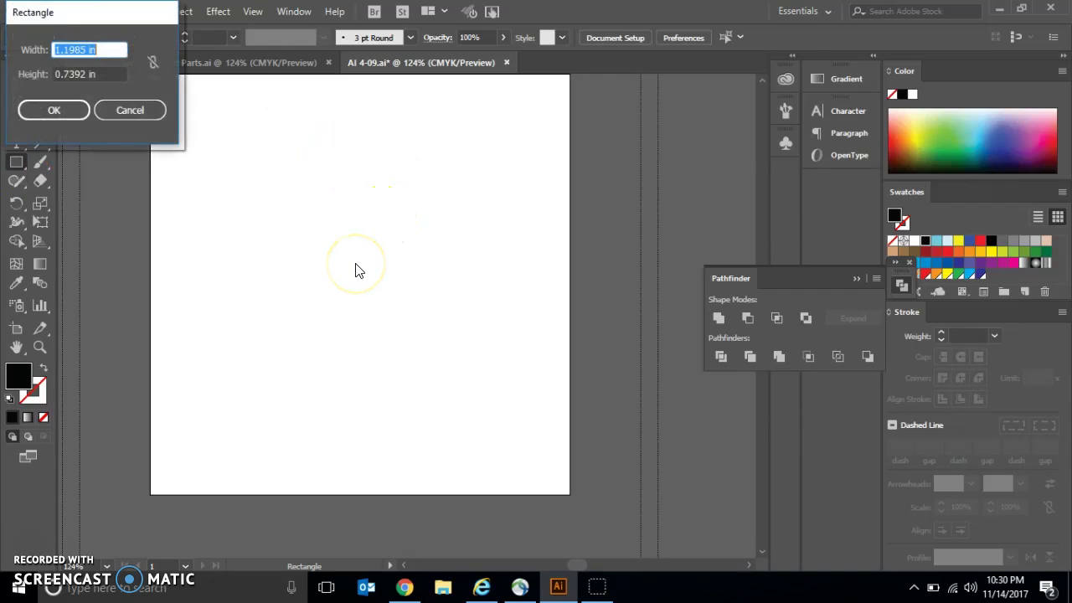
type("1.5")
key("Tab")
type("1.5")
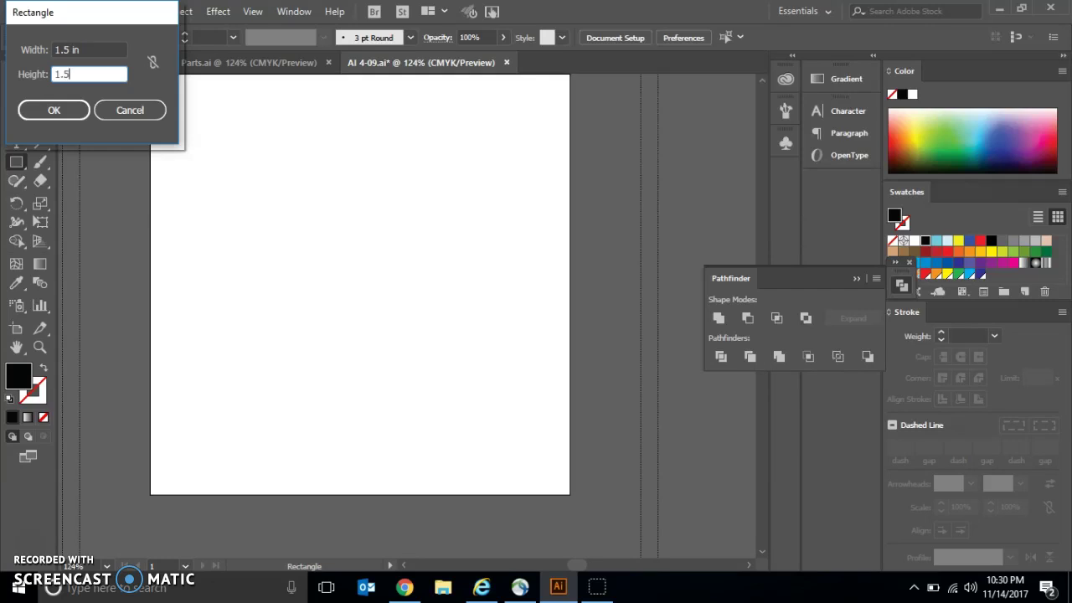
left_click(54, 110)
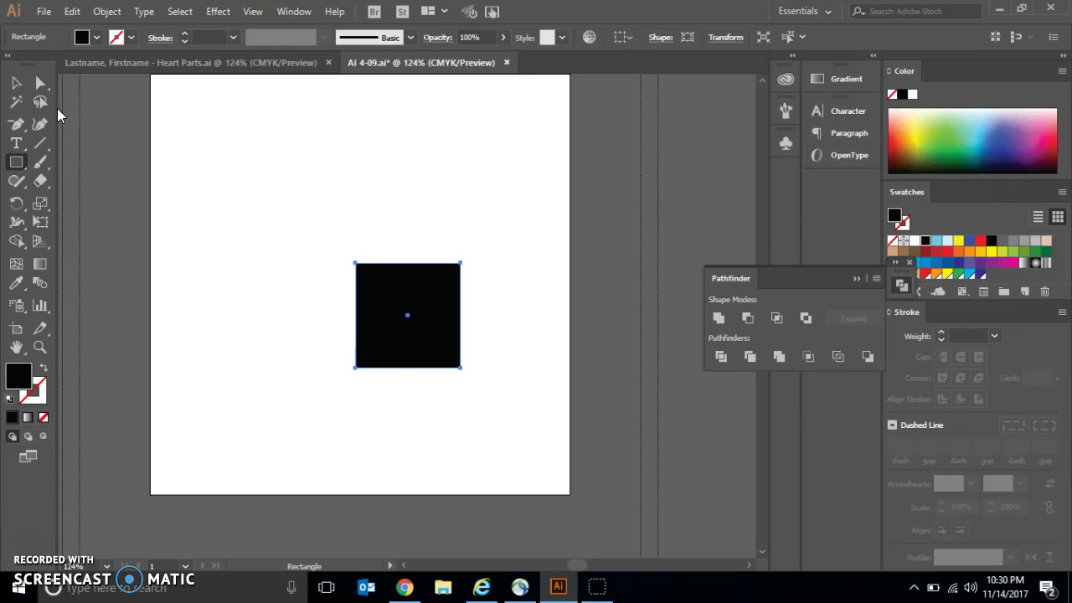
Create a 1.75 by 1.75 in circle overlapping the lower-left part of the square with the Ellipse tool.
left_click(22, 165)
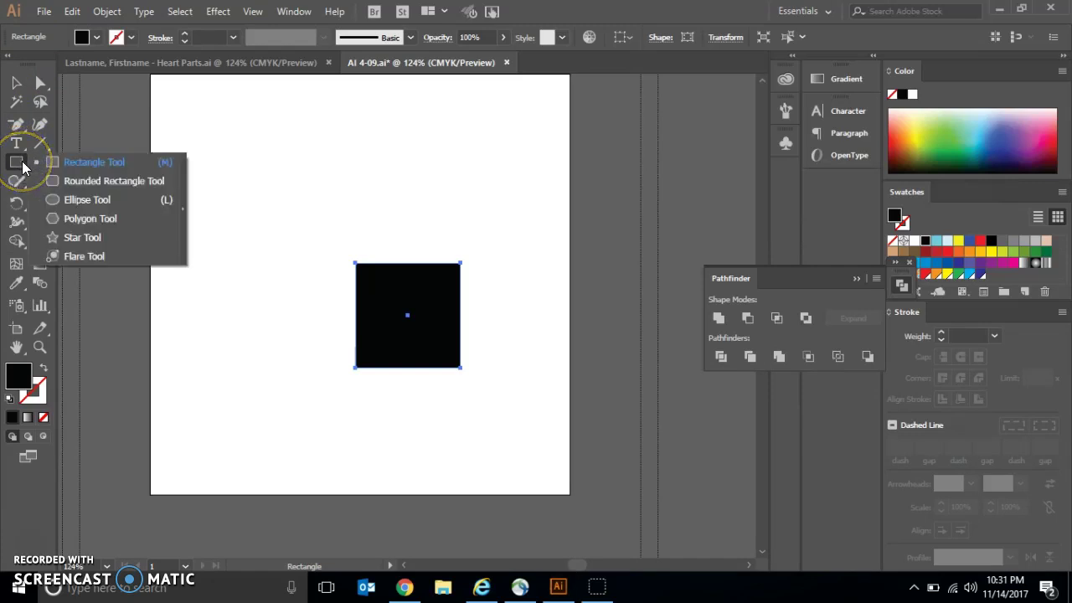
left_click(59, 202)
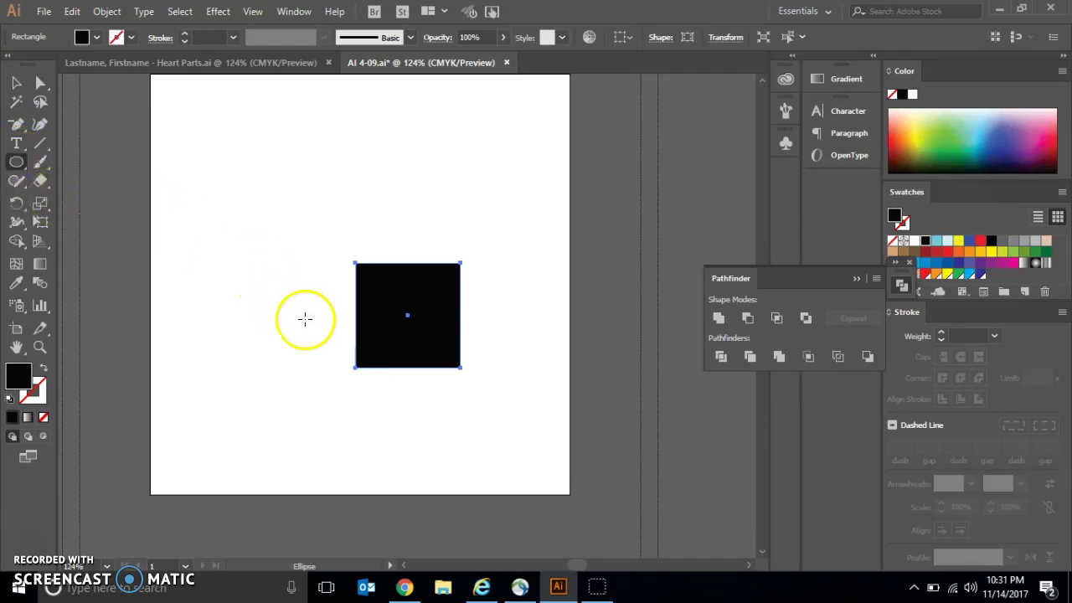
left_click(306, 325)
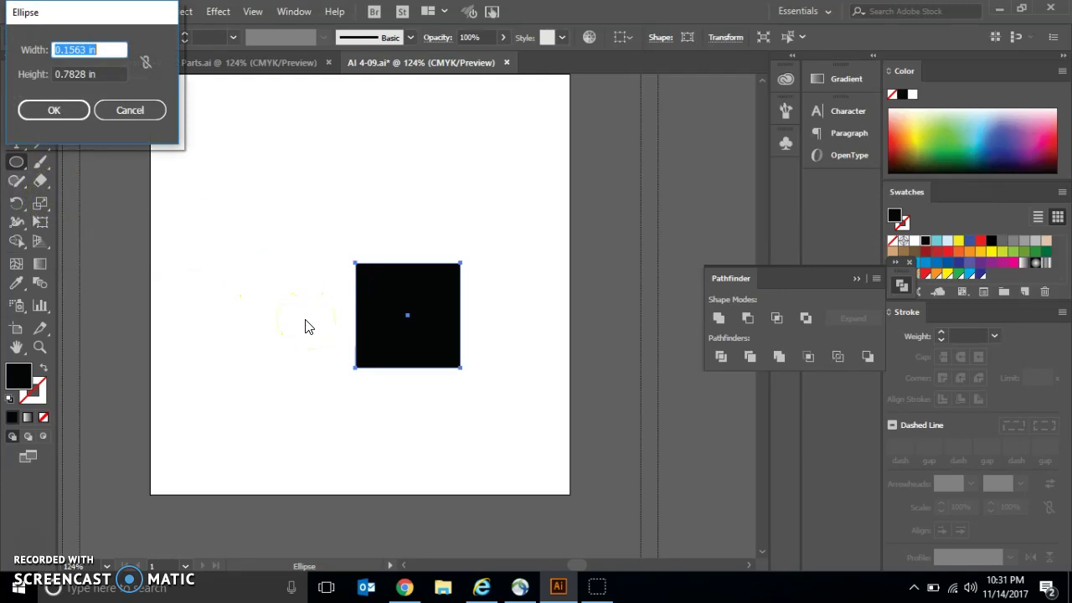
type("1.75")
key("Tab")
type("1.75")
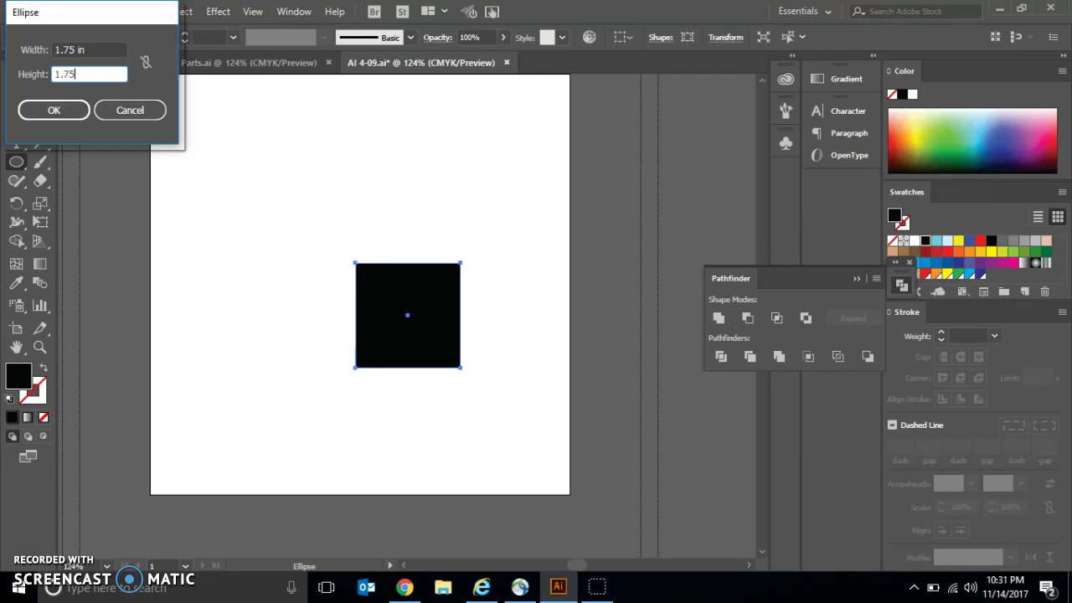
key("Return")
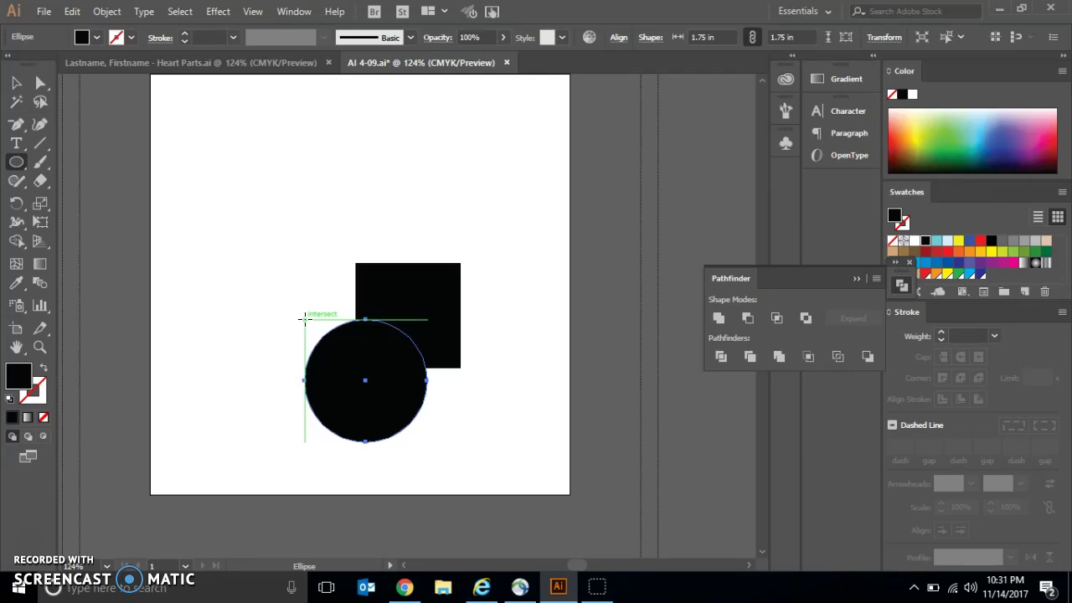
Switch the artwork to Outline view and move the circle over the square's left edge, vertically centred on the square.
left_click(262, 19)
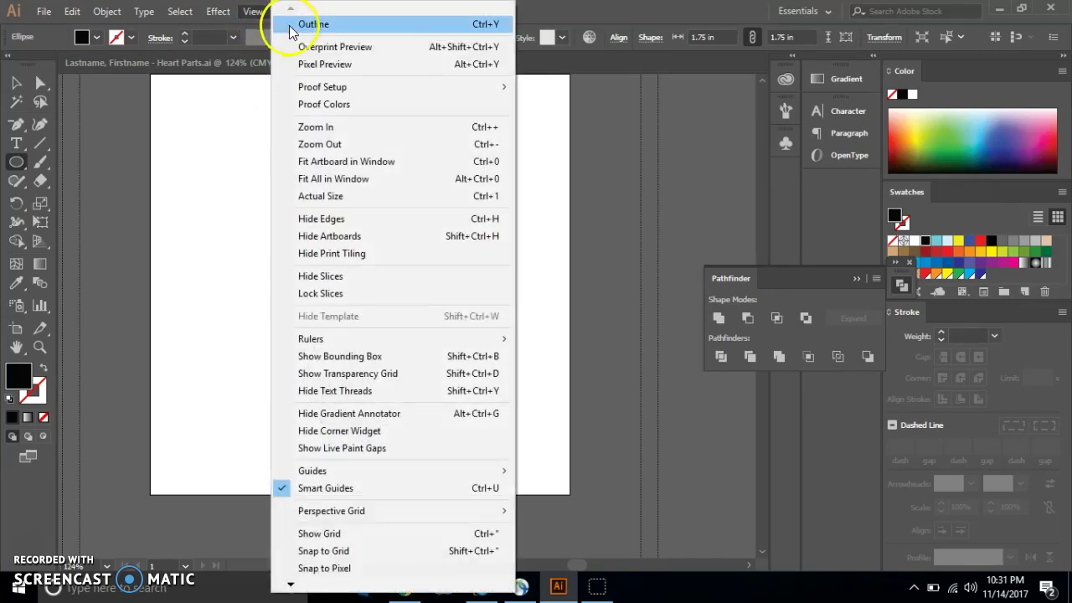
left_click(291, 31)
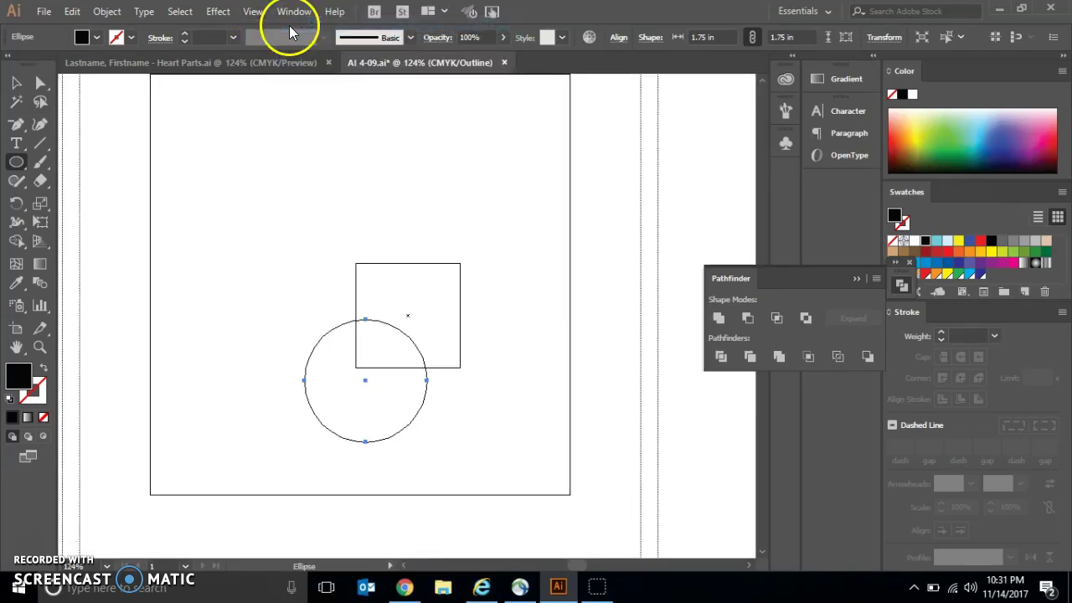
left_click(15, 82)
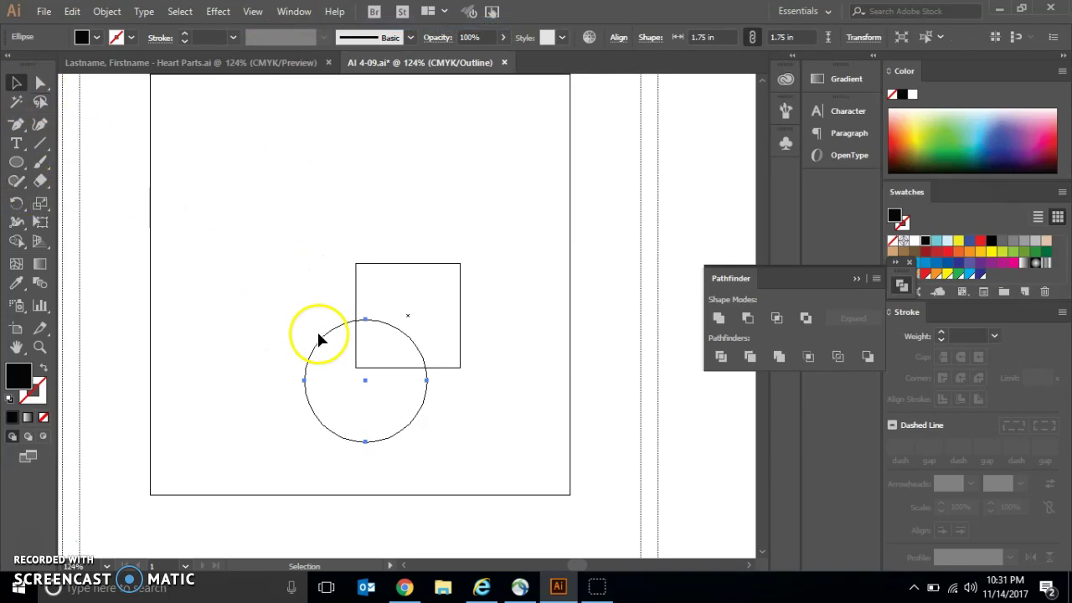
left_click_drag(320, 340, 286, 279)
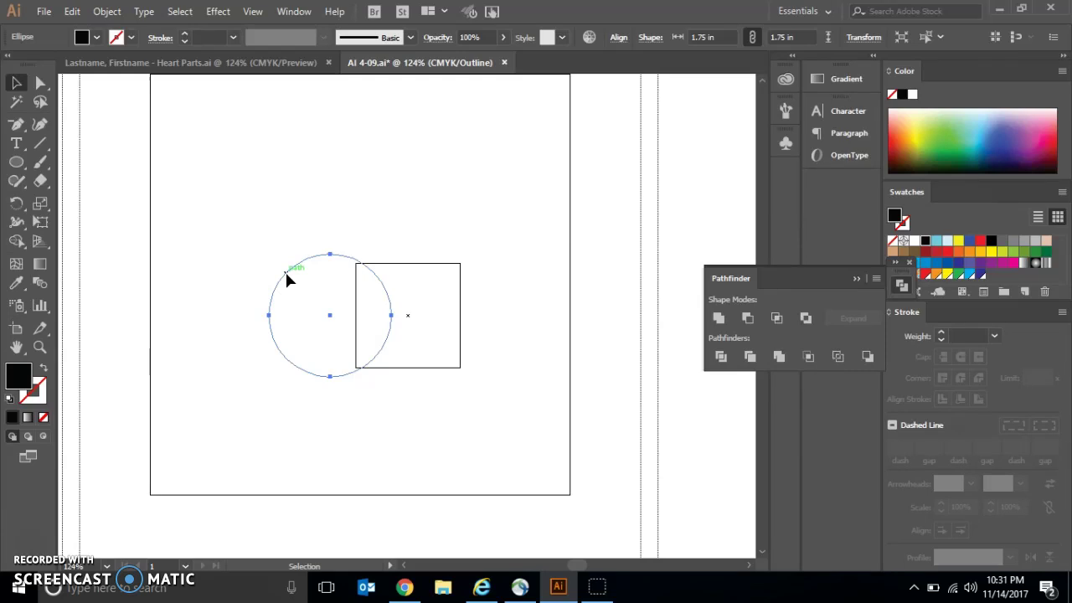
Reflect a copy of the circle across the vertical axis and move it over the square's right edge, level with the original.
left_click(22, 206)
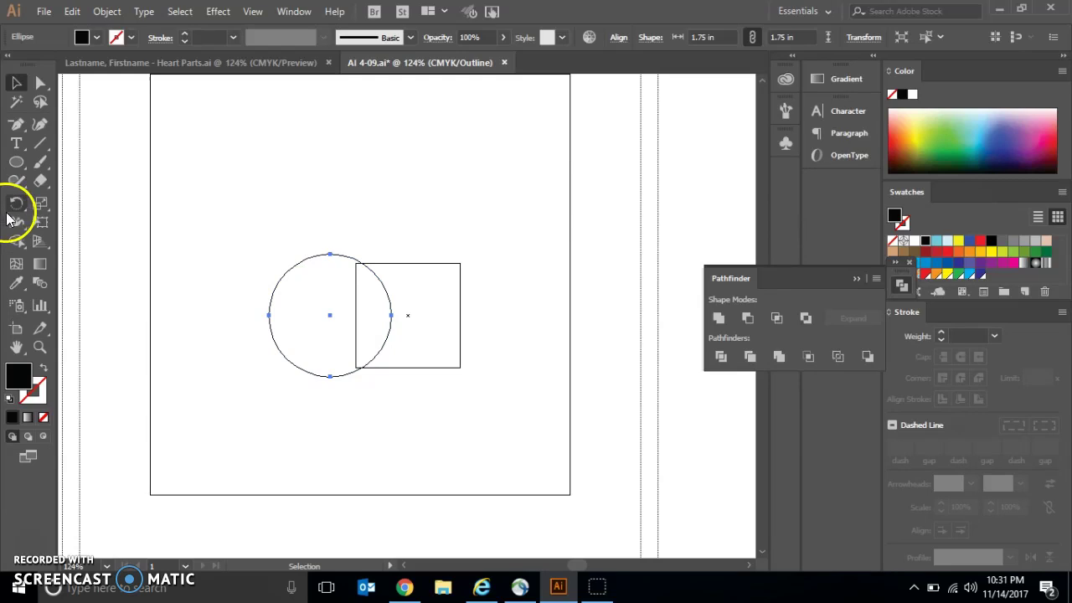
left_click_drag(25, 210, 64, 216)
left_click(330, 315)
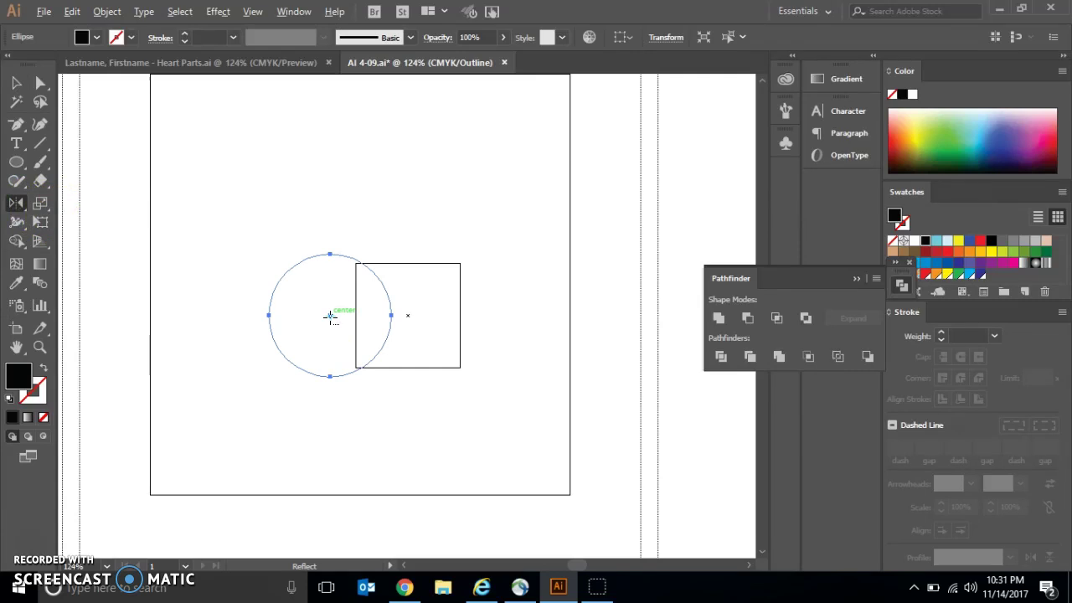
left_click(330, 314, "alt")
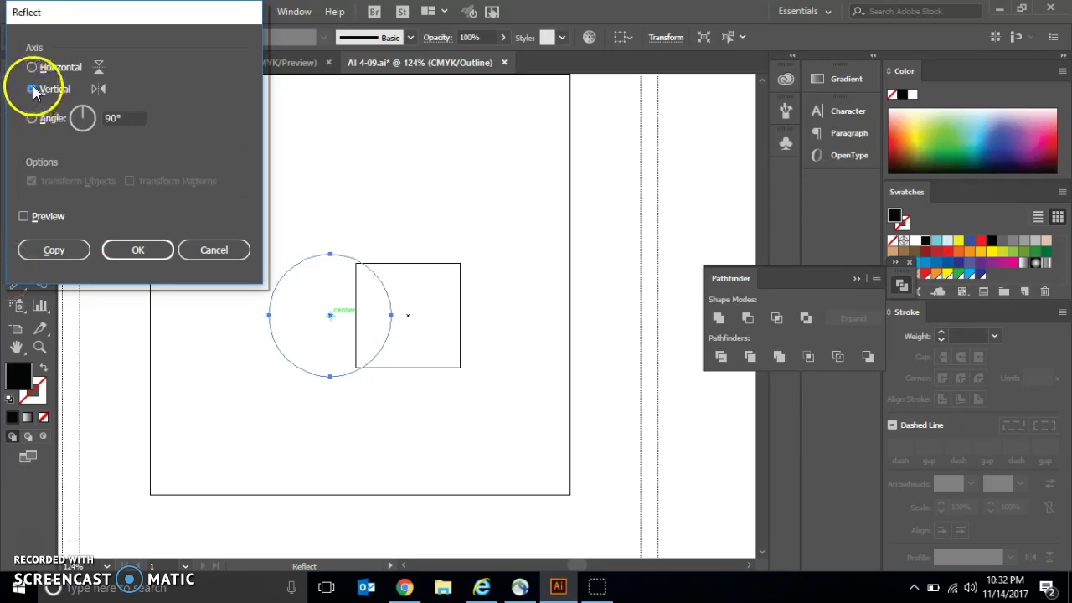
left_click(50, 251)
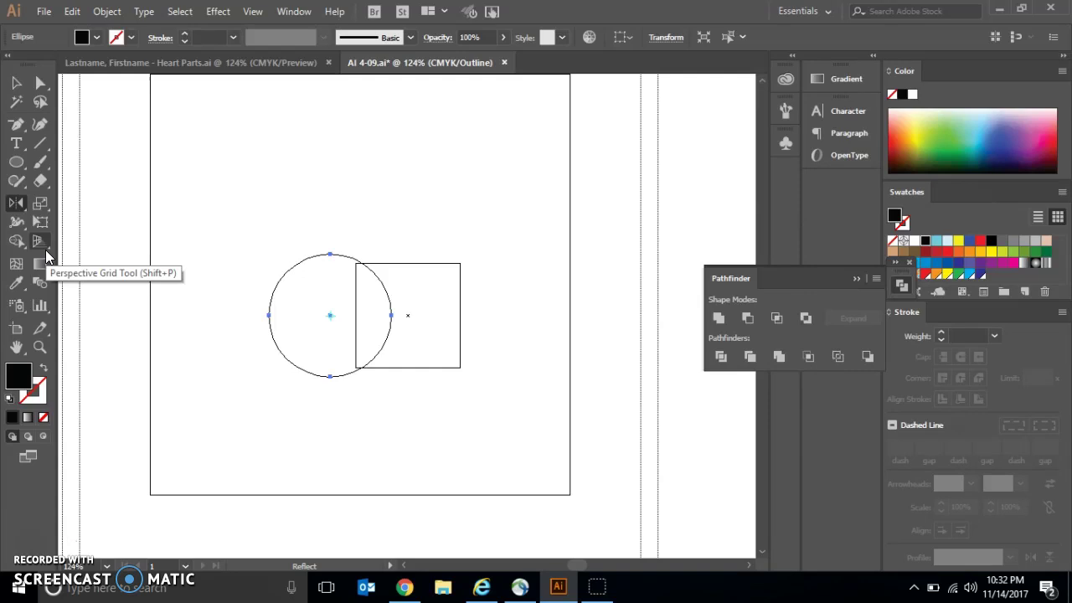
left_click(18, 84)
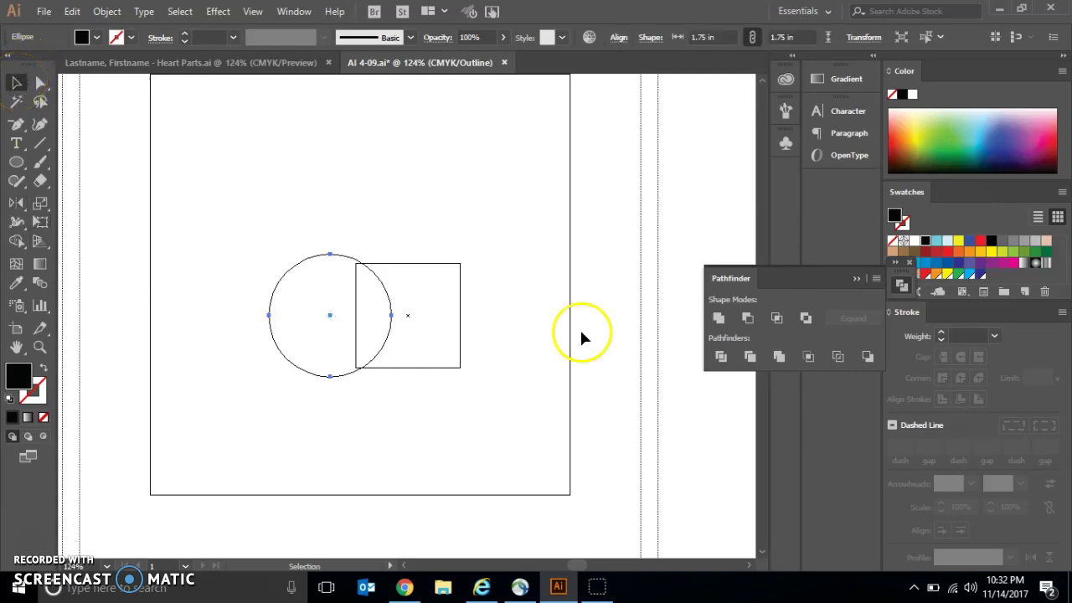
left_click_drag(381, 287, 539, 283)
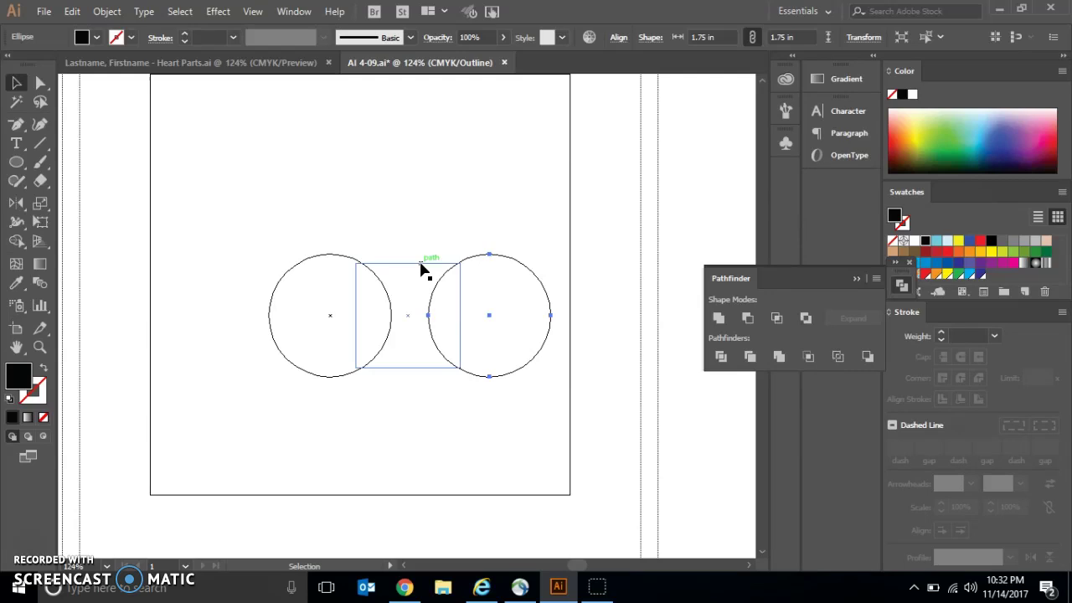
Subtract both circles from the square with Minus Front and return the artwork to Preview view.
left_click(180, 11)
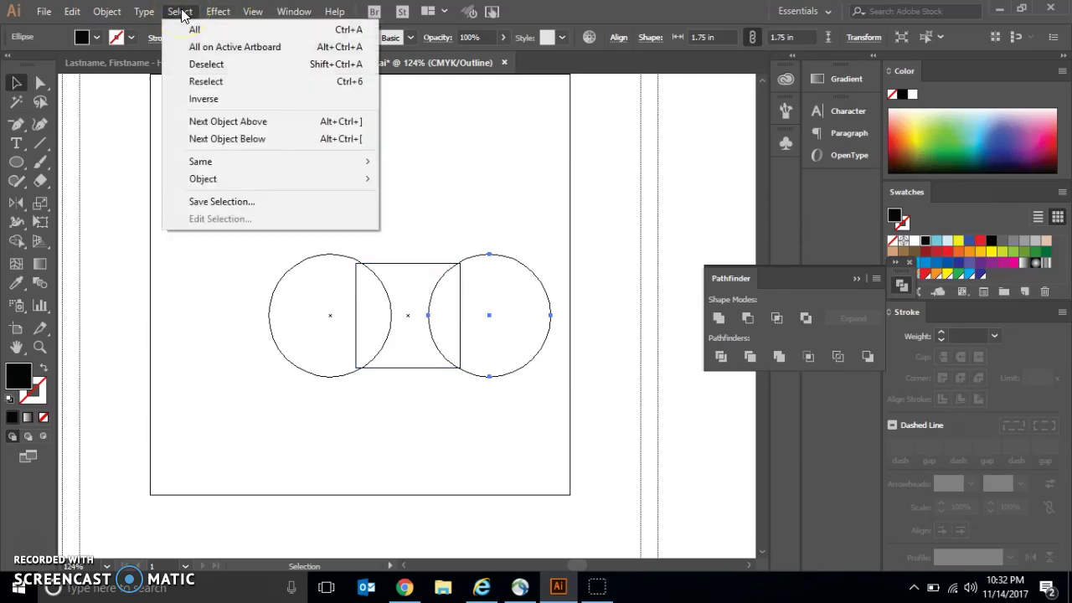
left_click(193, 29)
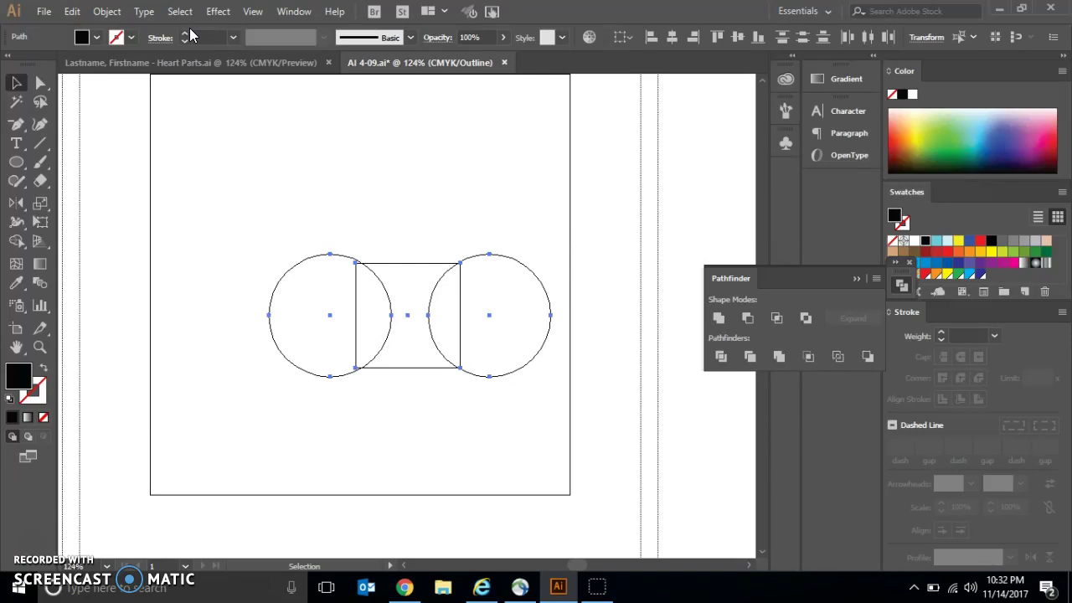
left_click(745, 318)
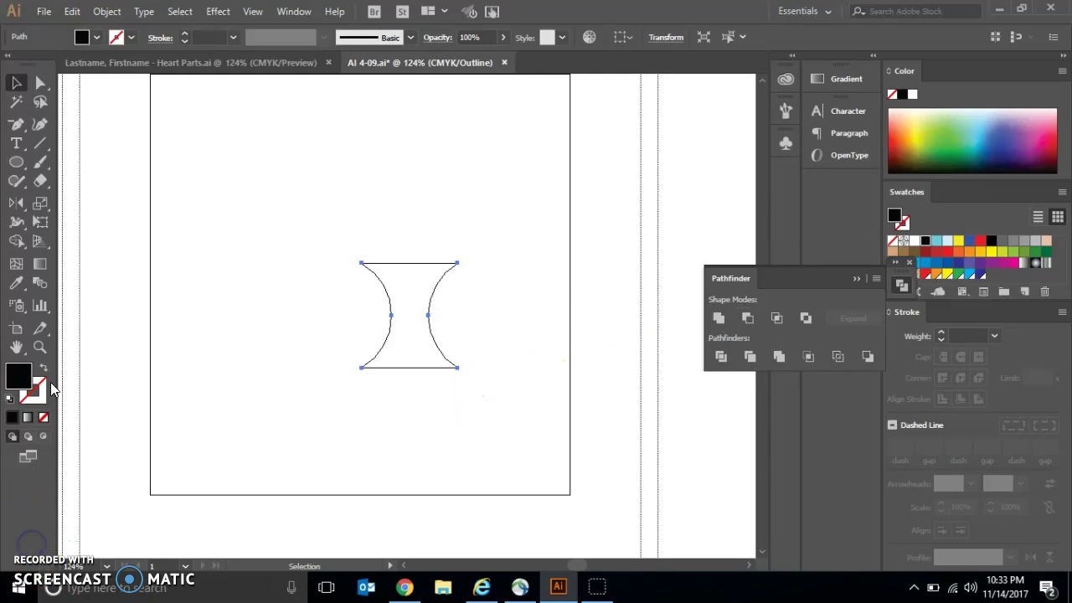
left_click(254, 12)
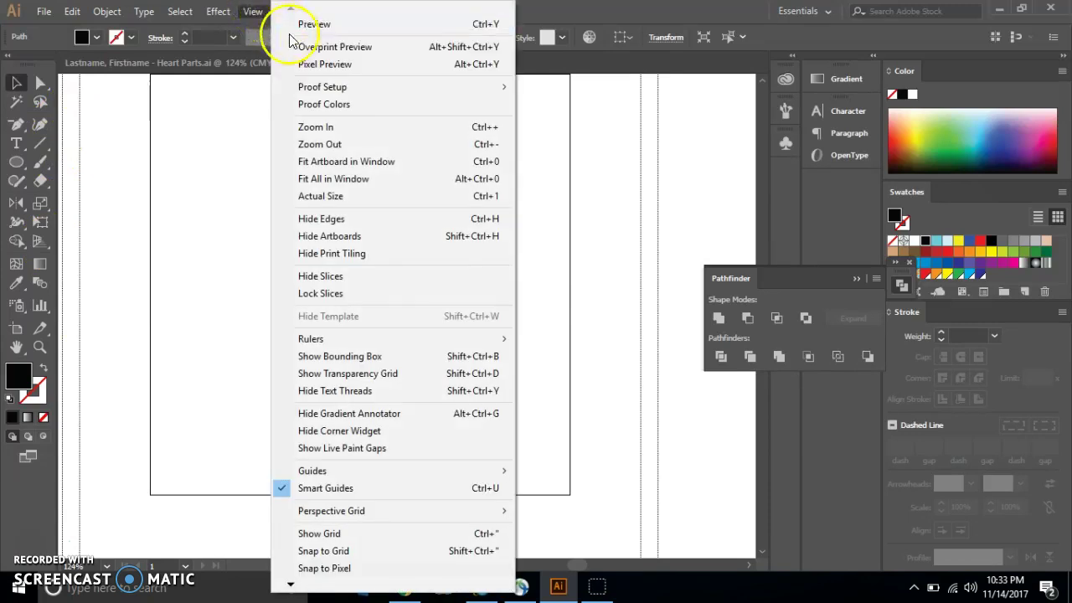
left_click(289, 28)
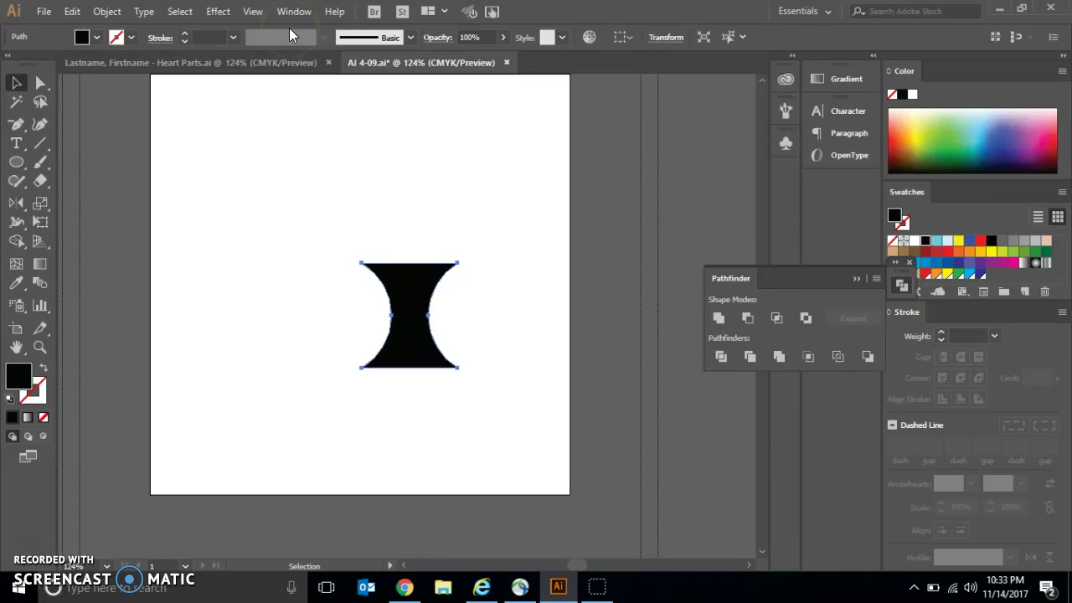
Show the hidden upside-down heart and move it so it sits centred above the stem, overlapping the stem's upper part.
left_click(95, 12)
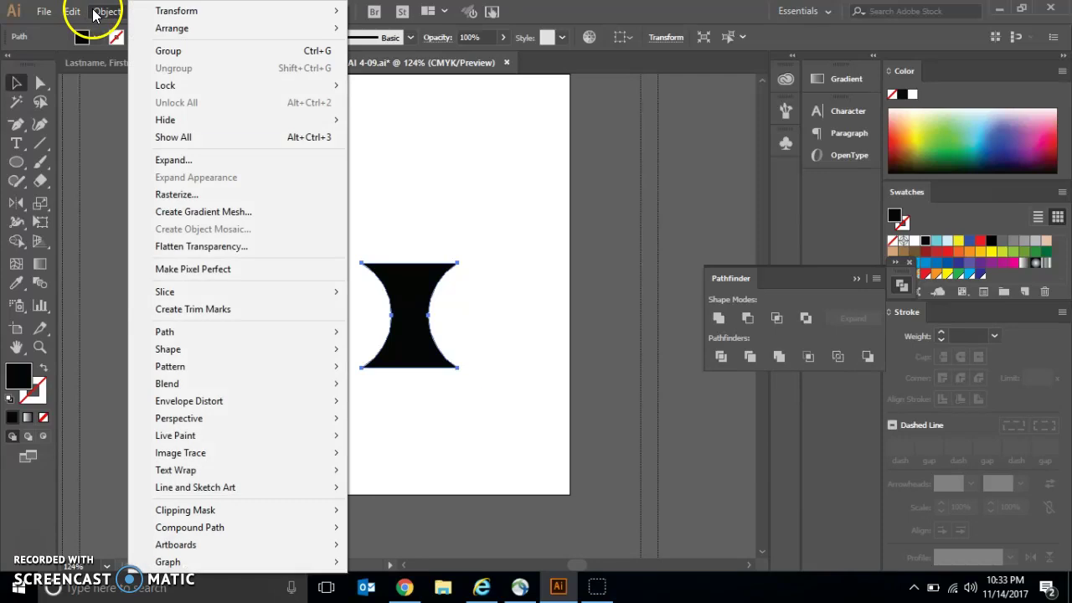
left_click(235, 138)
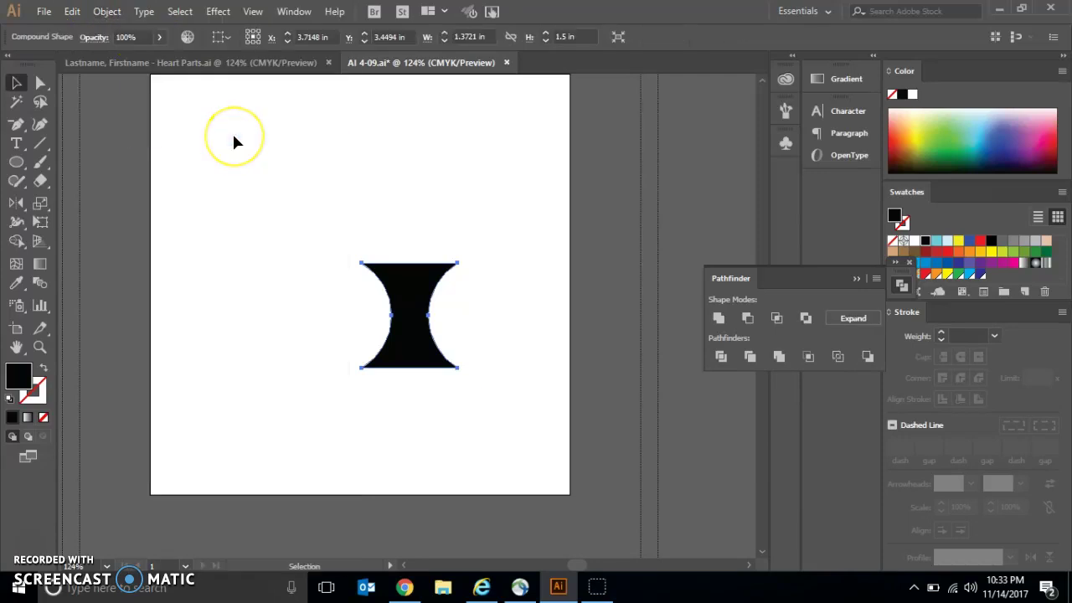
left_click(381, 218)
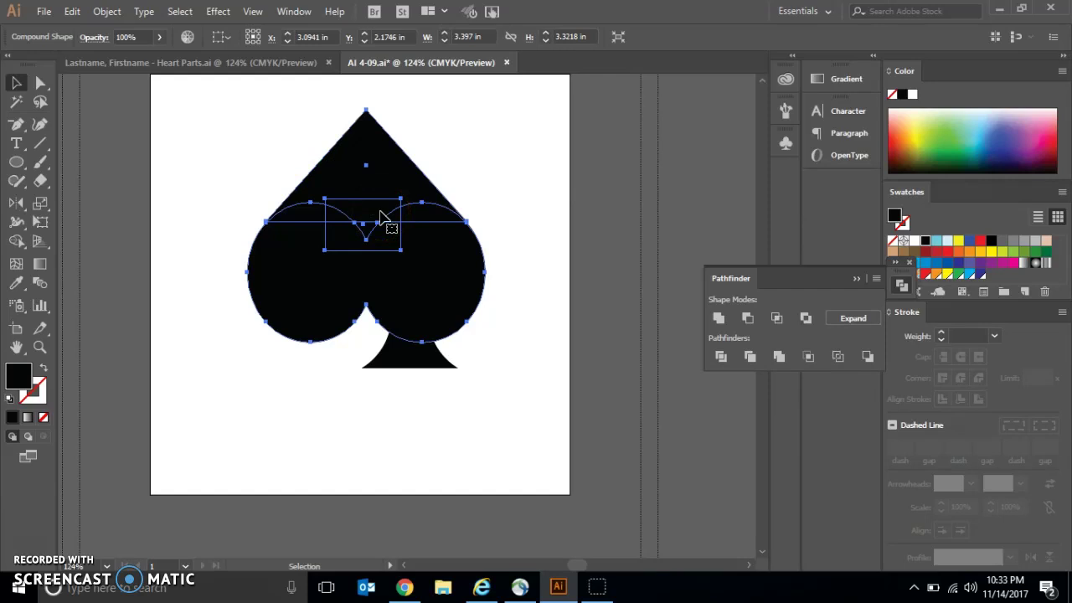
left_click(380, 221)
left_click_drag(361, 178, 403, 174)
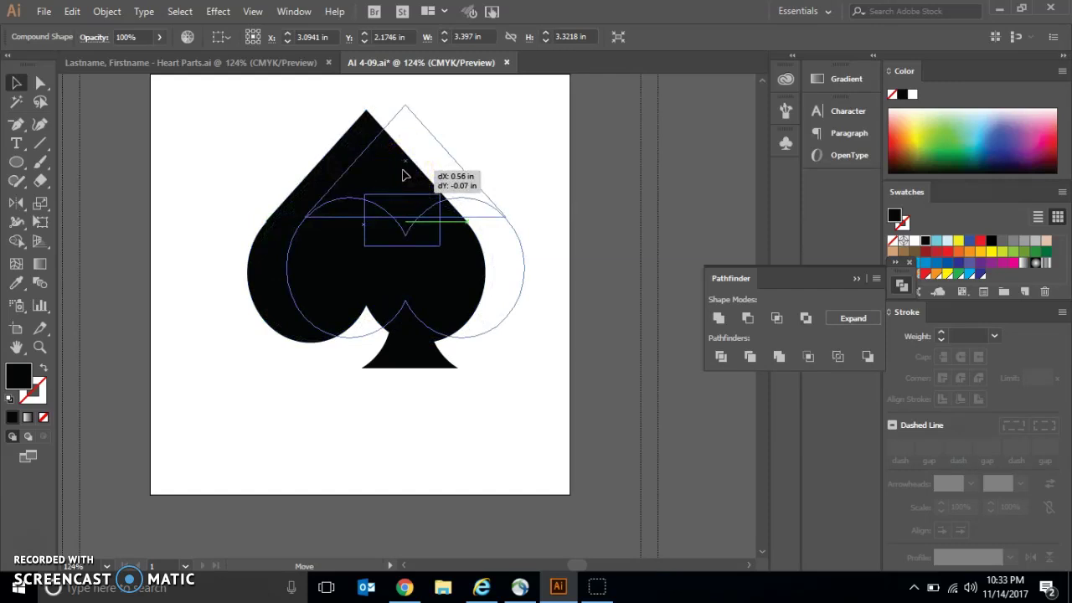
mouse_move(402, 174)
left_mouse_down()
mouse_move(419, 160)
mouse_move(411, 167)
left_mouse_up()
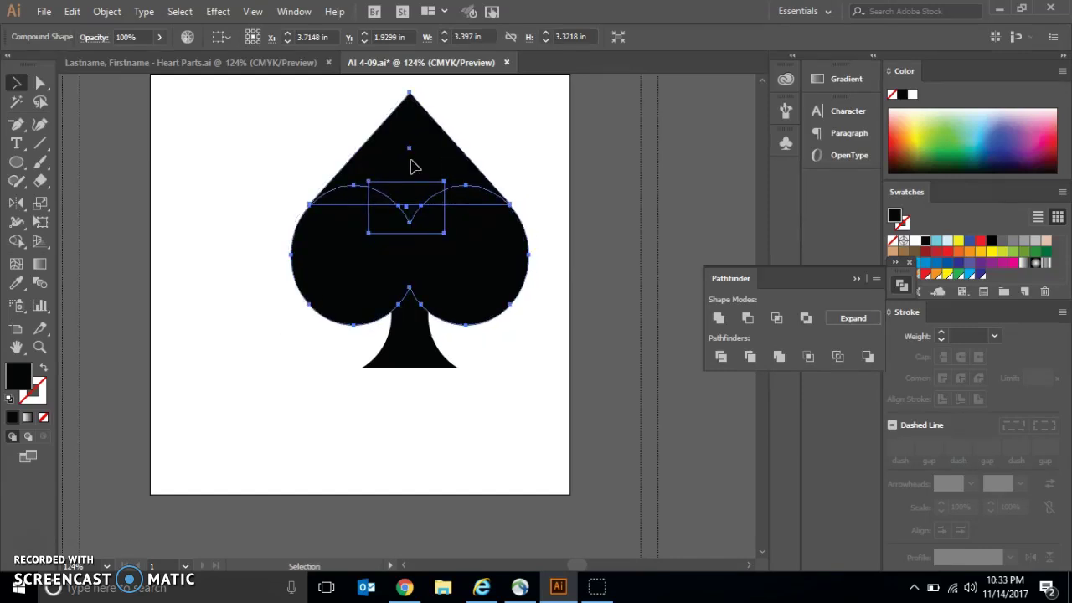
Unite the heart and stem into one compound shape and move the resulting spade slightly lower on the artboard.
left_click(190, 15)
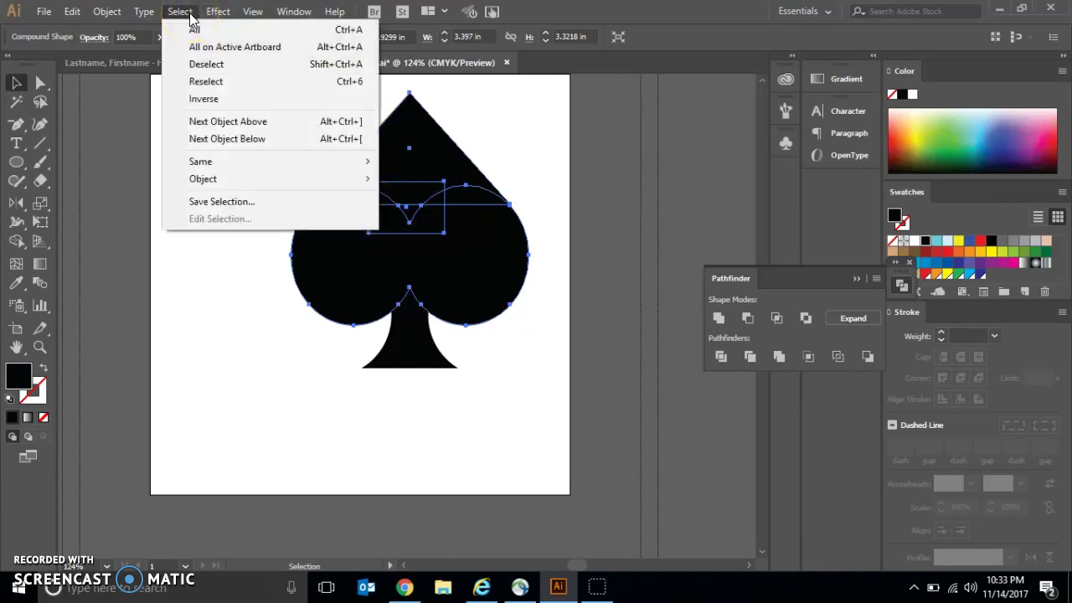
left_click(194, 29)
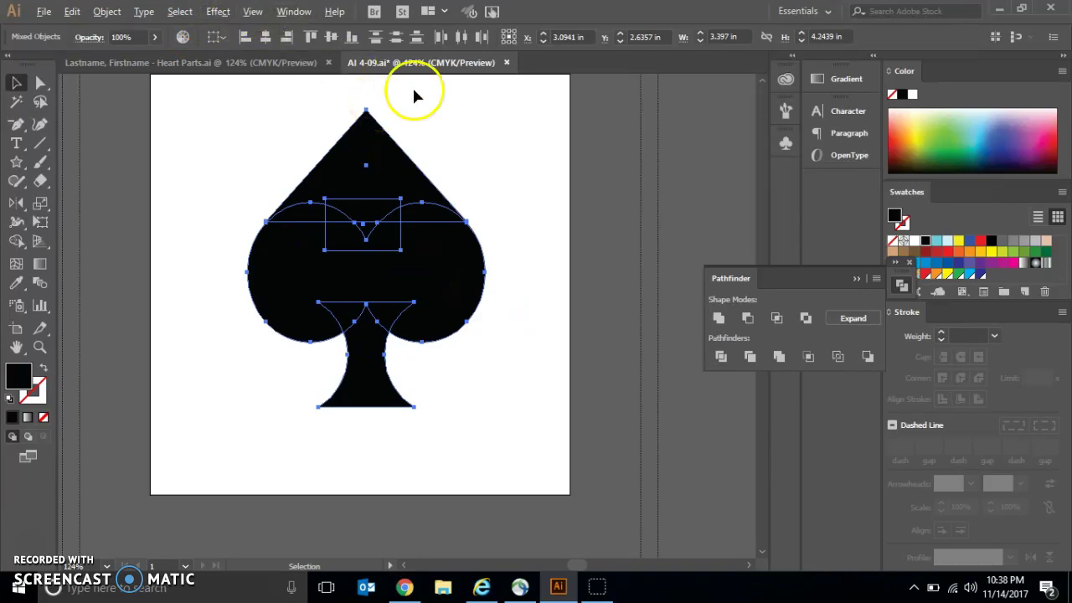
left_click(717, 318, "alt")
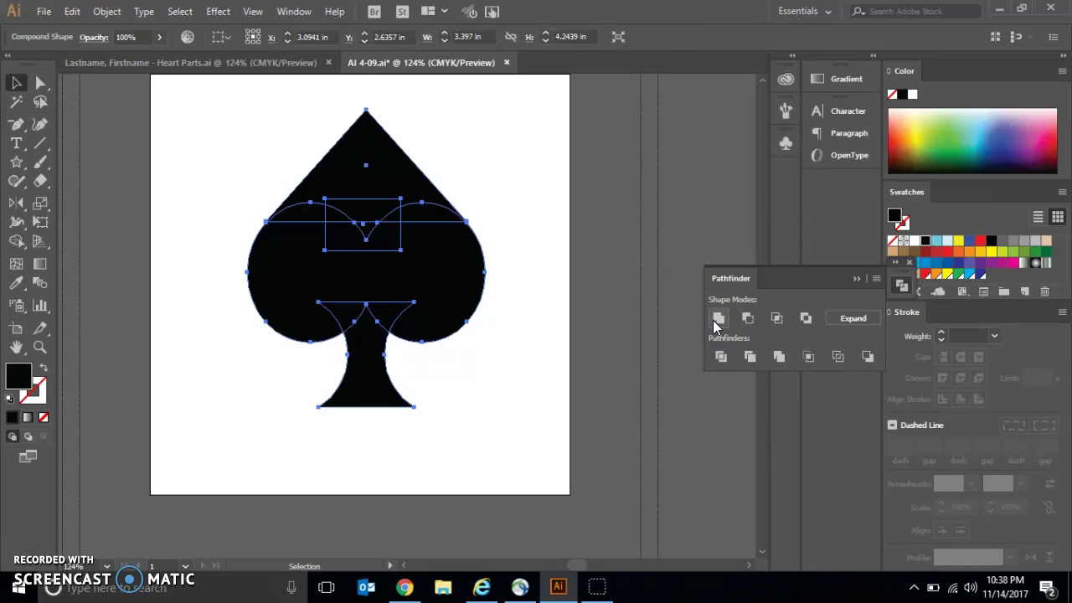
left_click(191, 191)
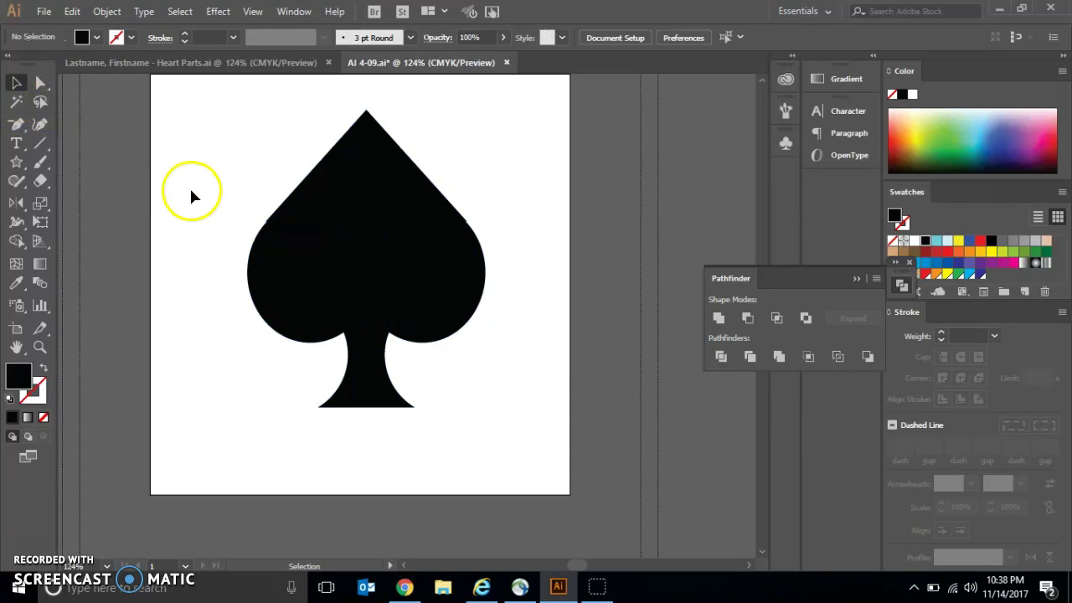
mouse_move(337, 267)
left_mouse_down()
mouse_move(281, 269)
mouse_move(414, 304)
mouse_move(353, 293)
mouse_move(338, 268)
mouse_move(339, 279)
left_mouse_up()
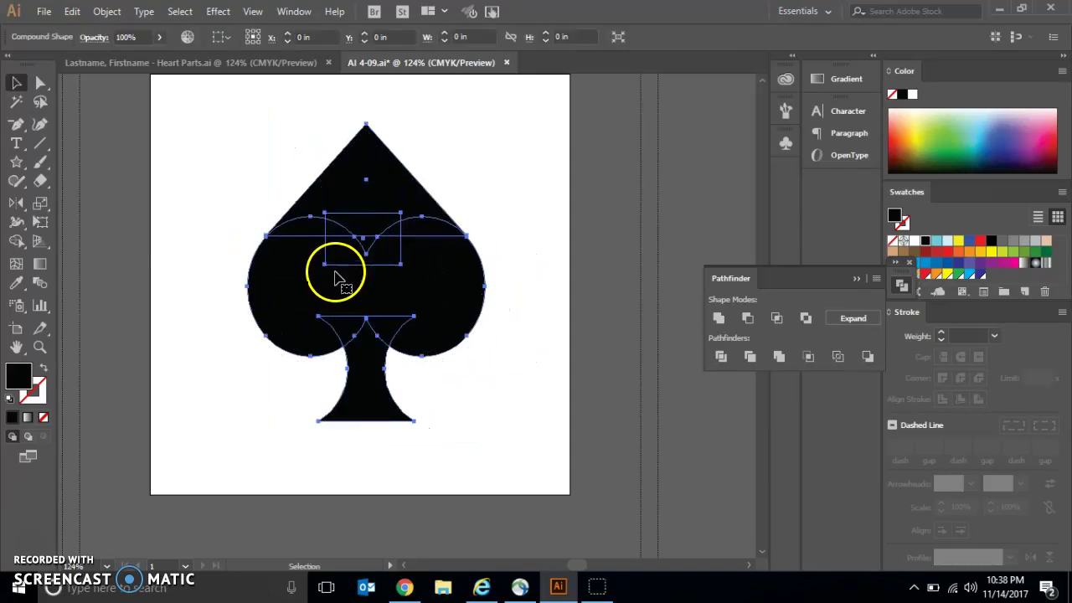
left_click(540, 235)
Create an 8-point star with Radius 1 of 1 in and Radius 2 of 3 in over the middle of the spade.
left_click(17, 162)
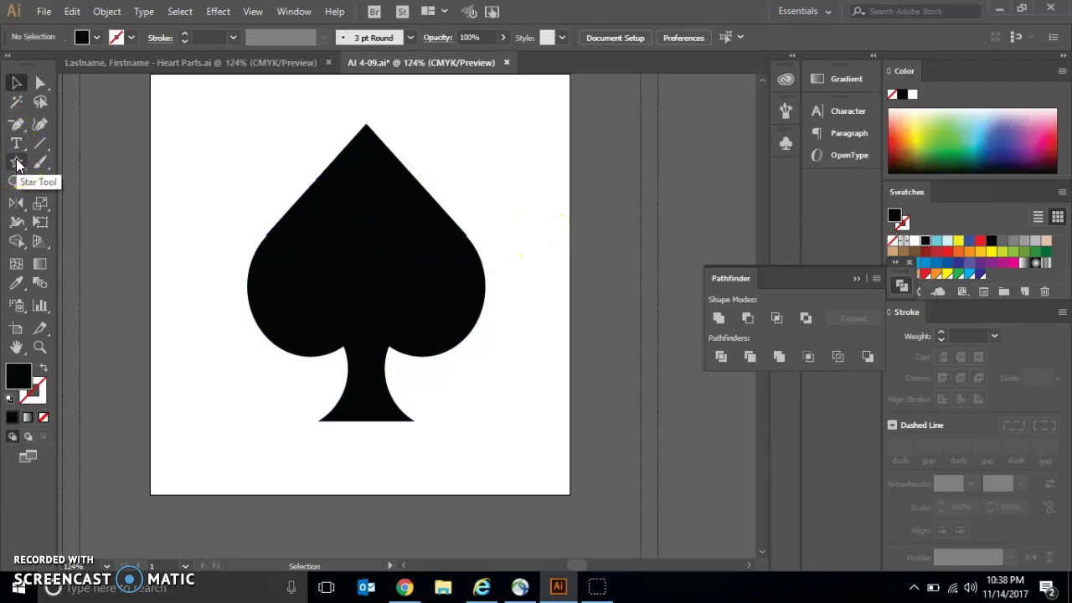
left_click(17, 163)
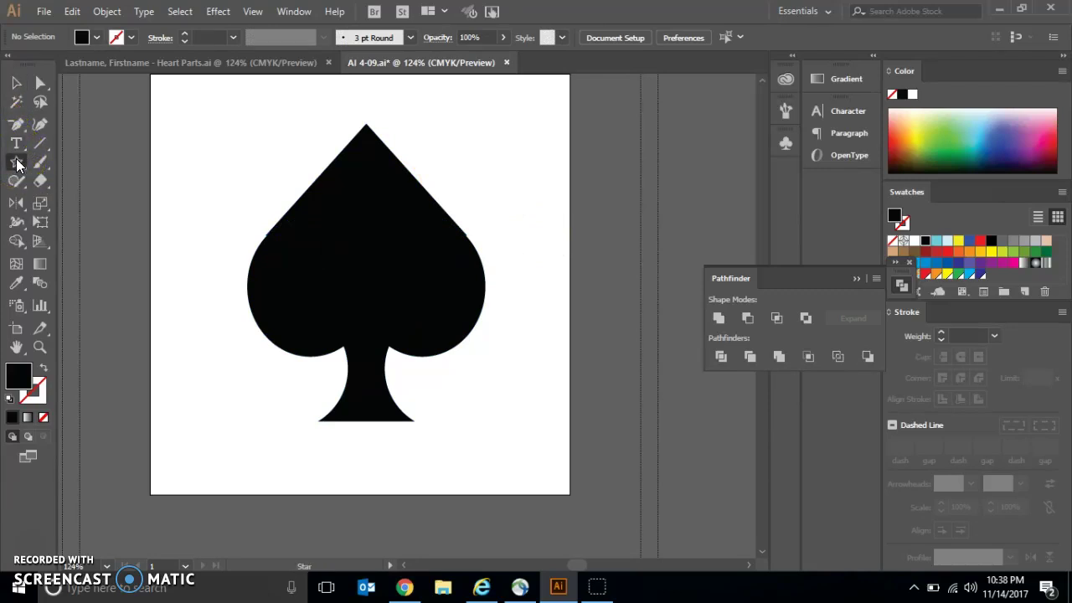
left_click_drag(17, 163, 84, 238)
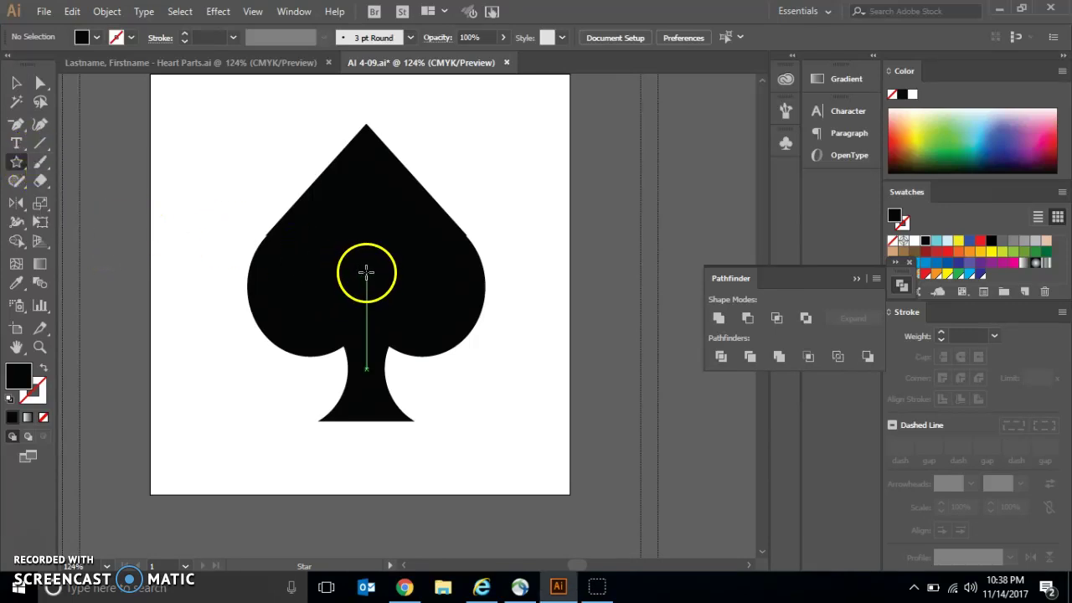
left_click(365, 276)
left_click(64, 115)
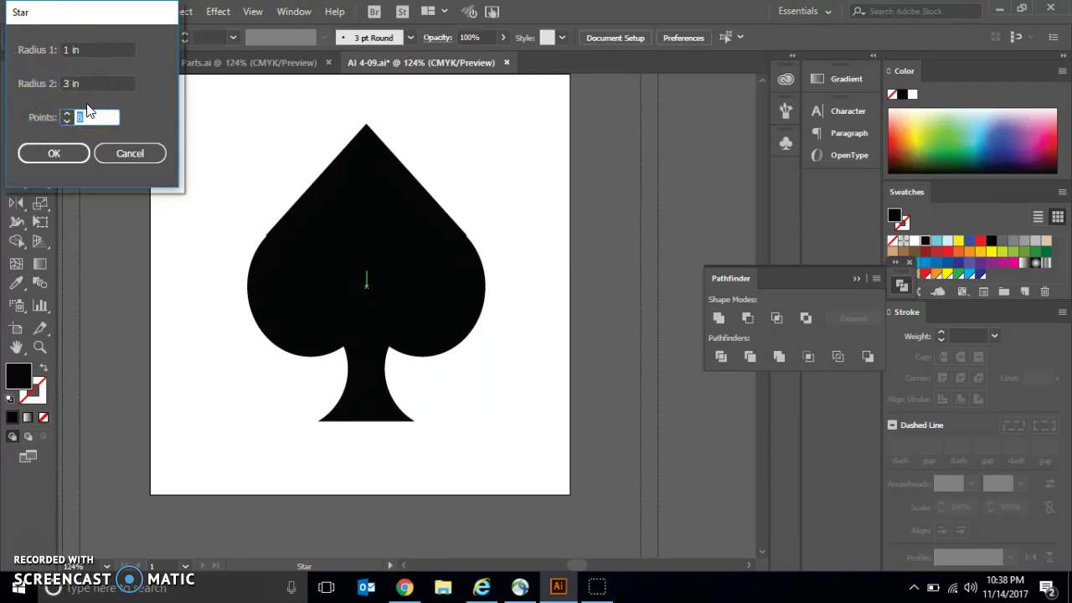
left_click(55, 153)
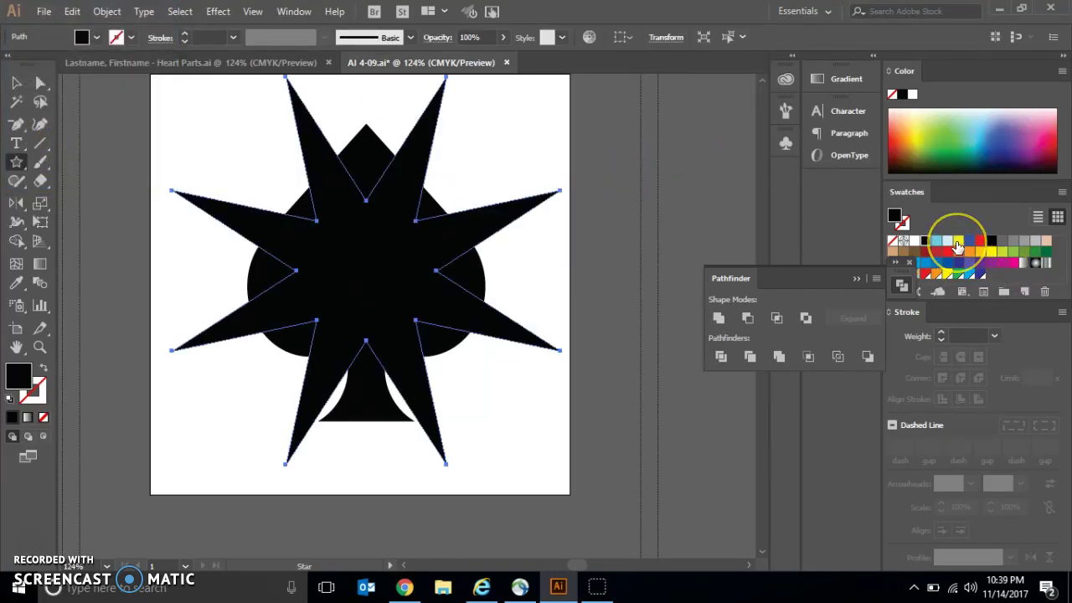
Fill the star with yellow and move it straight down so it is roughly centred on the spade.
left_click(958, 245)
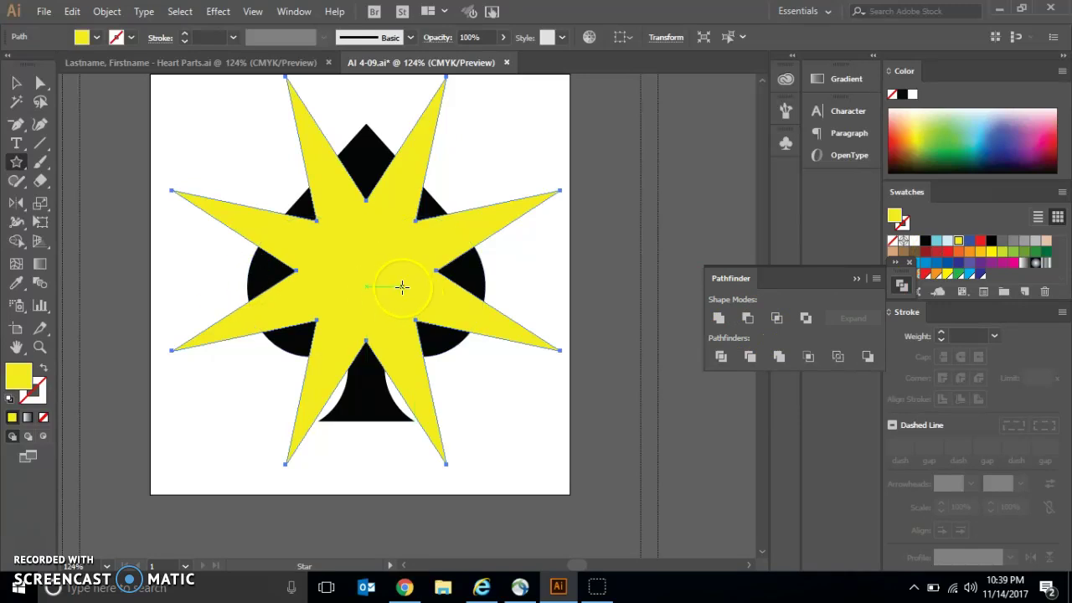
left_click(402, 287)
left_click(134, 151)
left_click(17, 83)
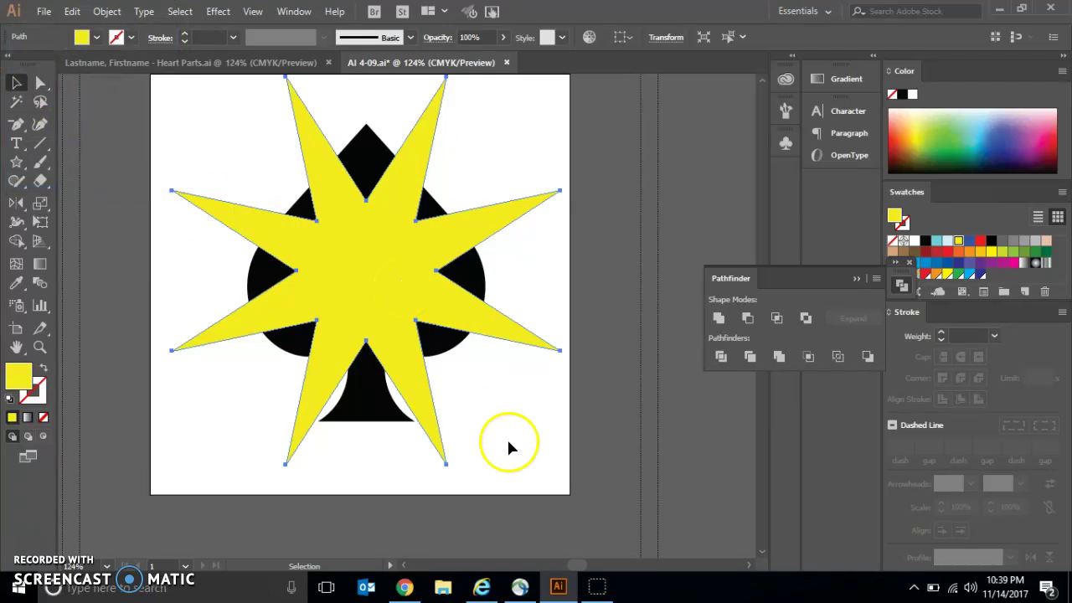
left_click_drag(407, 298, 407, 320)
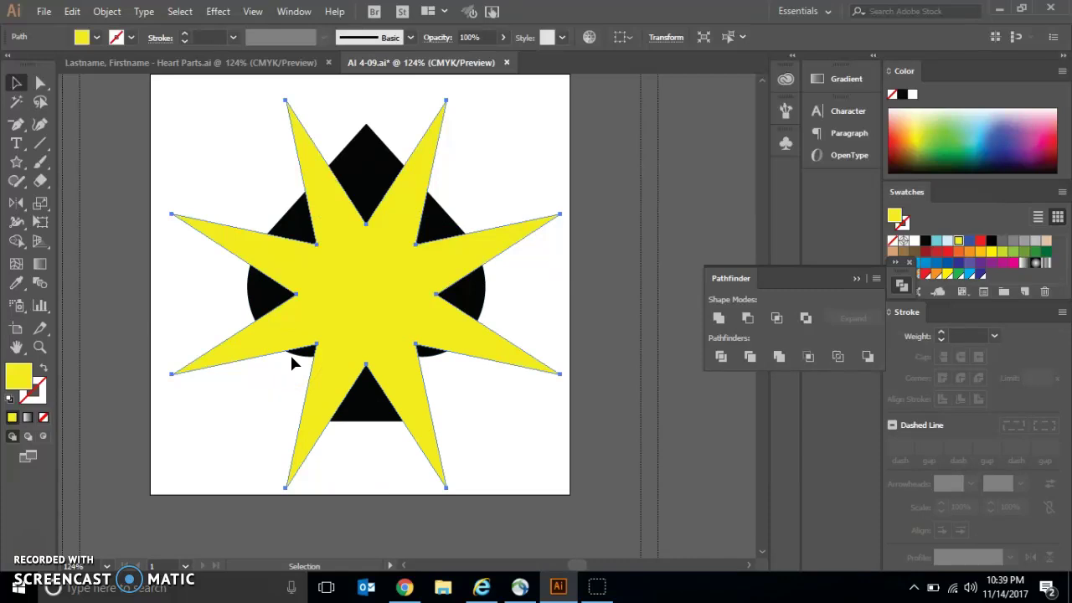
Copy the black spade and paste the copy directly in front of the original.
left_click(303, 222)
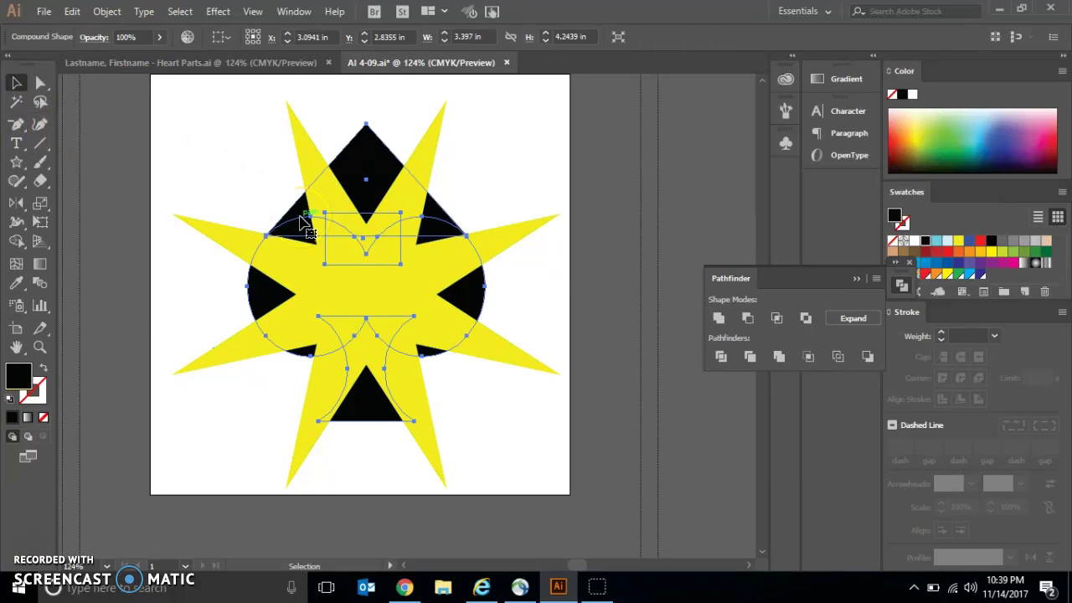
left_click(72, 11)
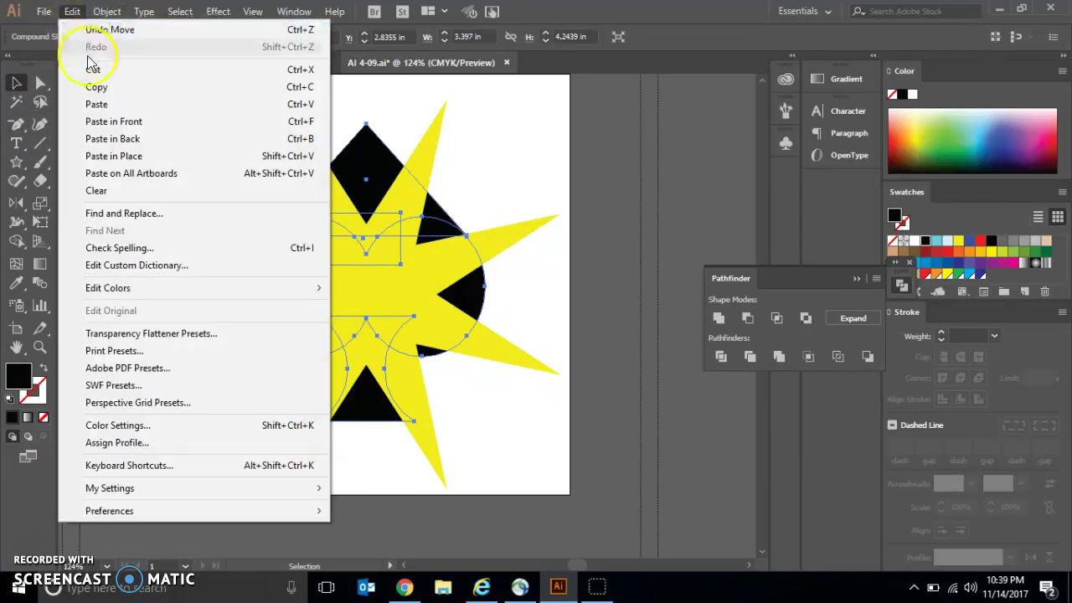
left_click(95, 86)
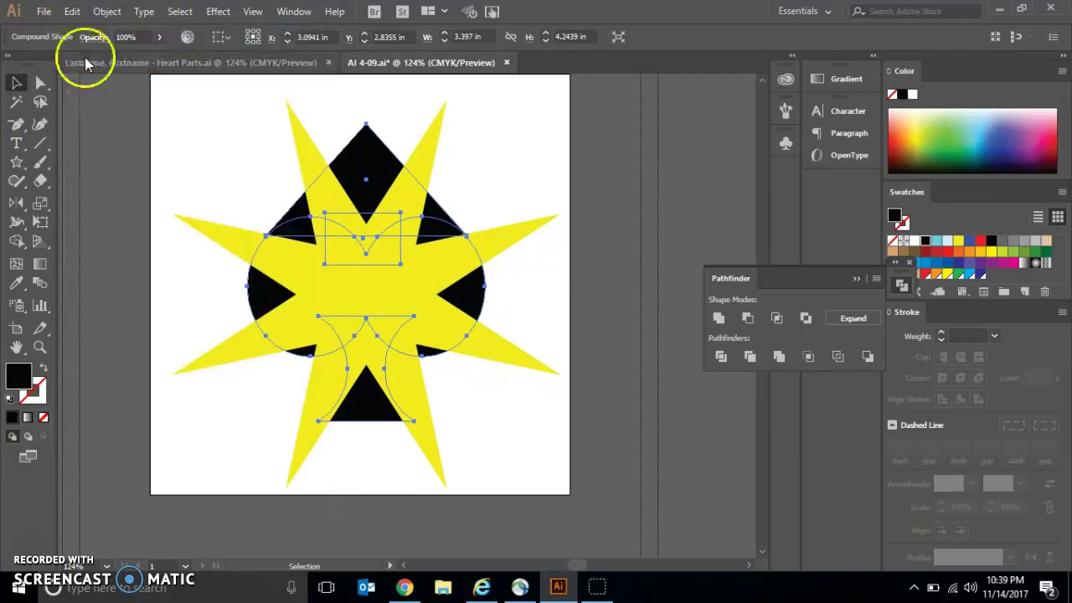
left_click(72, 13)
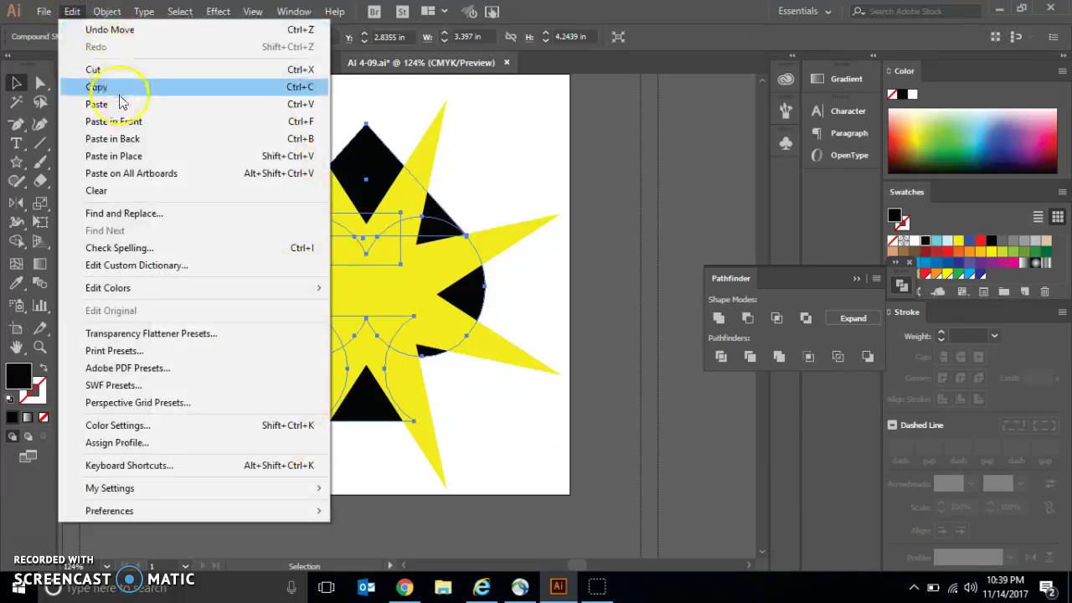
left_click(121, 124)
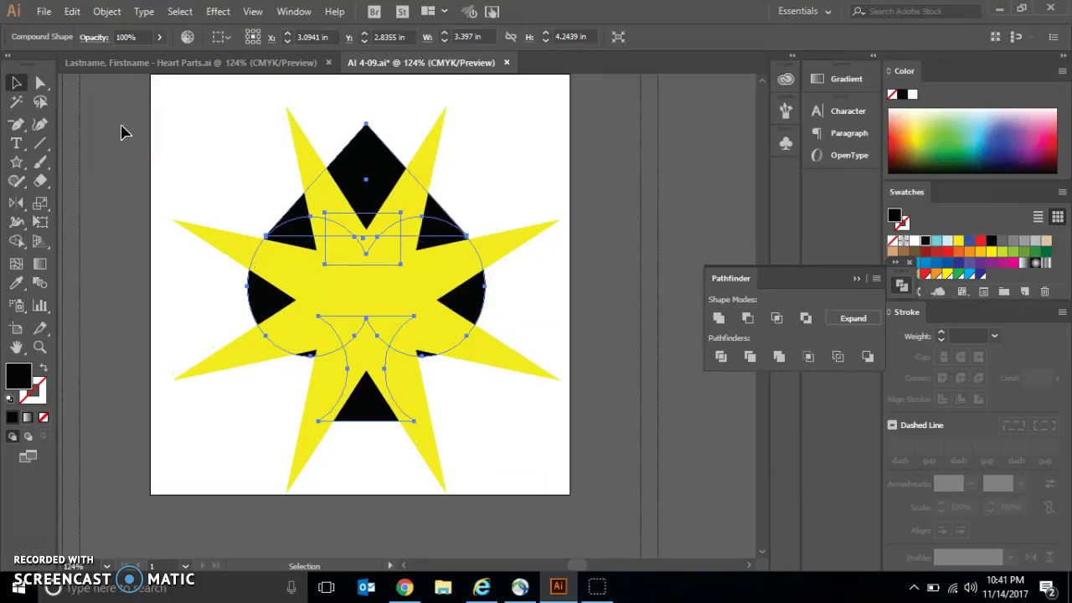
Intersect the pasted spade copy with the yellow star as a compound shape, then deselect the artwork.
left_click(191, 159)
left_click(227, 255, "shift")
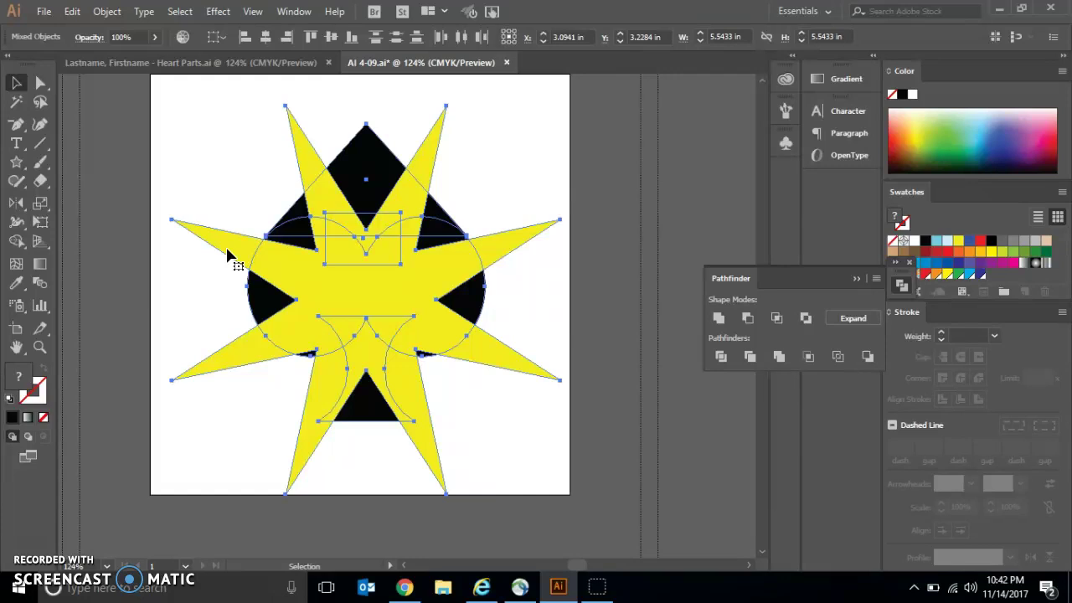
left_click(776, 320)
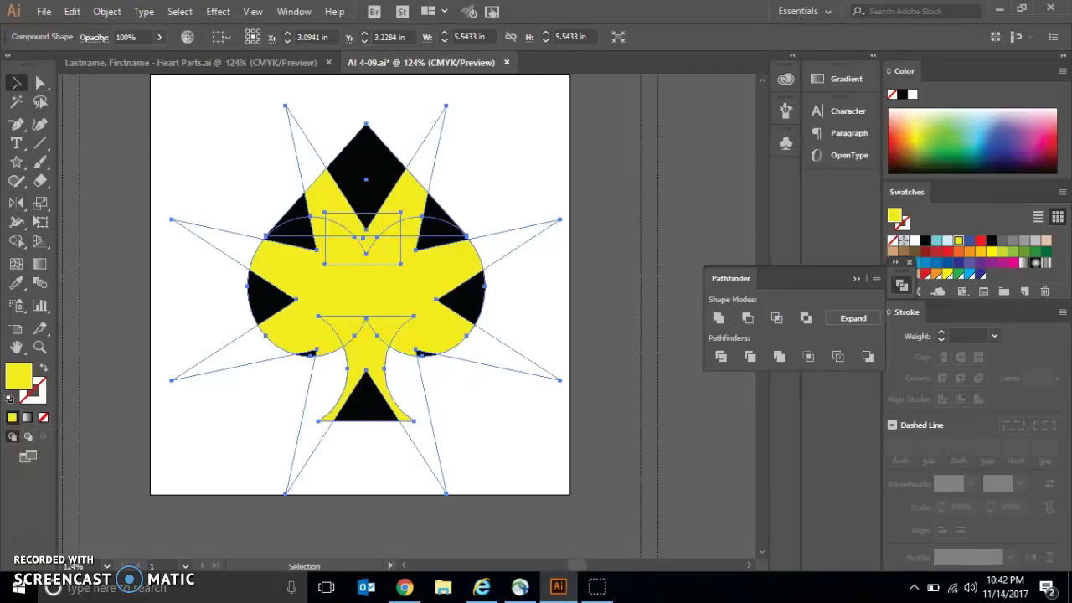
left_click(202, 159)
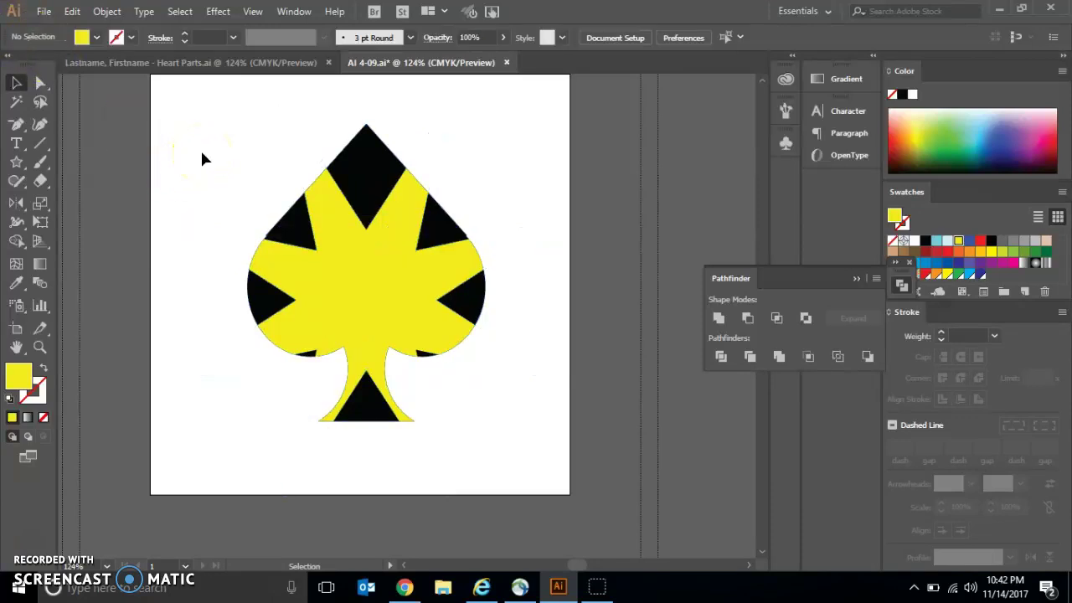